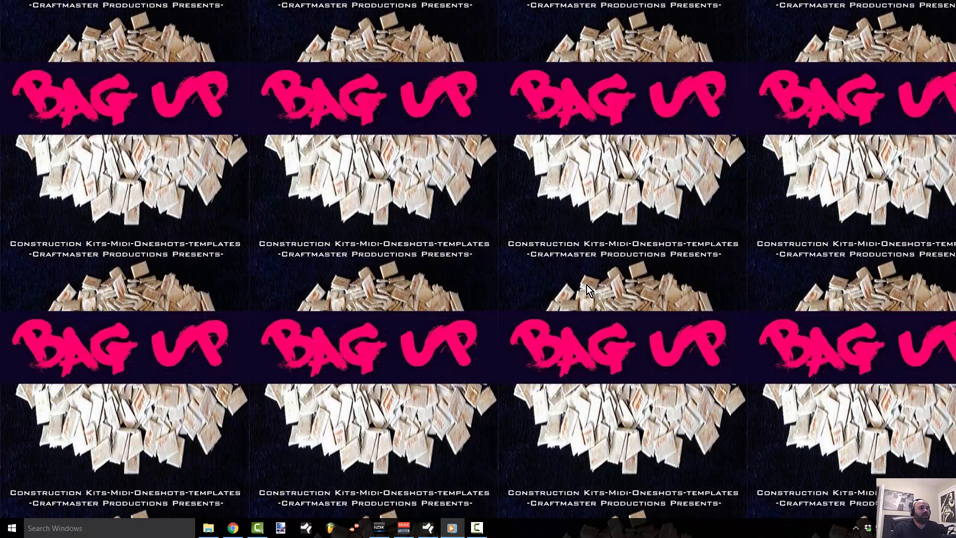
Switch to Studio One and hide the file browser and the track inspector to widen the arrangement
{"action": "left_click", "coordinate": [427, 527]}
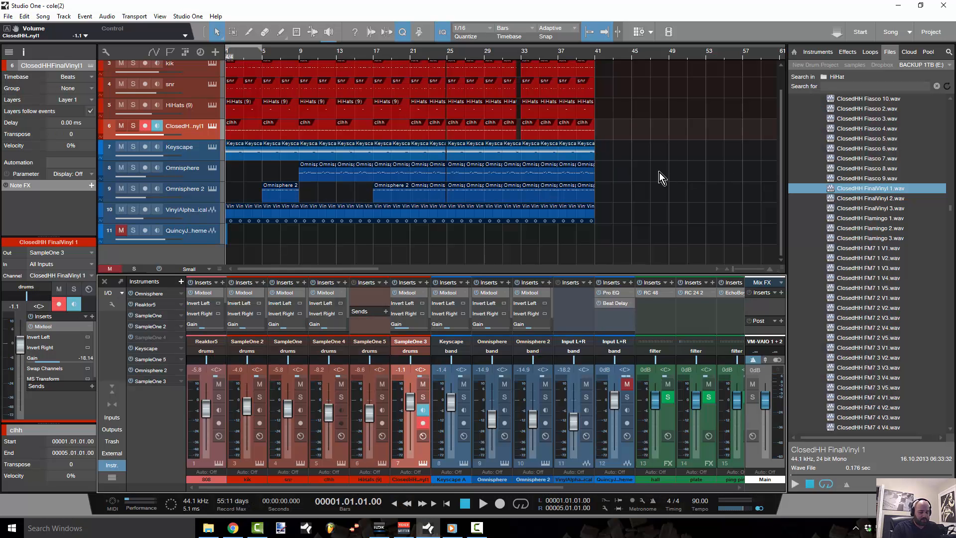
{"action": "key", "text": "F5"}
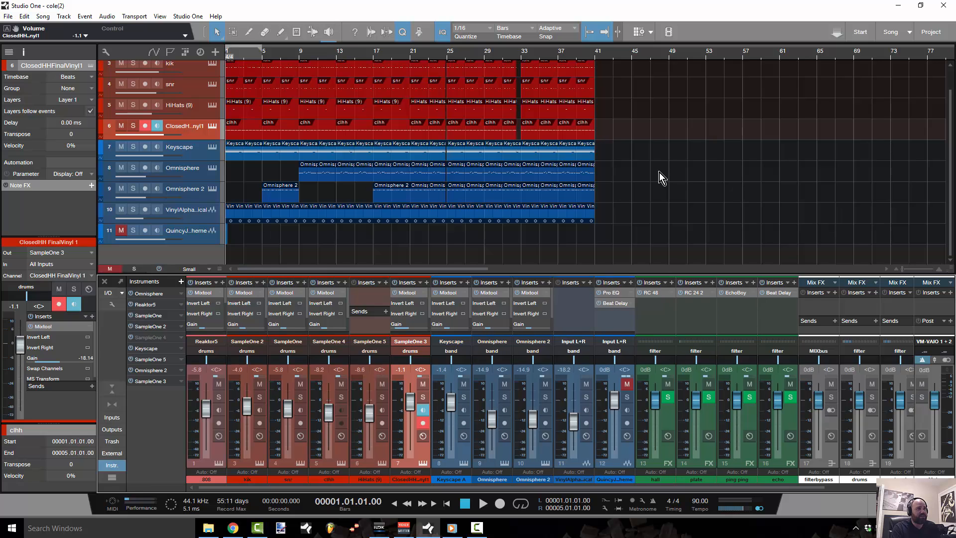
{"action": "key", "text": "F4"}
Play the arrangement from the start up to about bar 13 and stop playback
{"action": "key", "text": "space"}
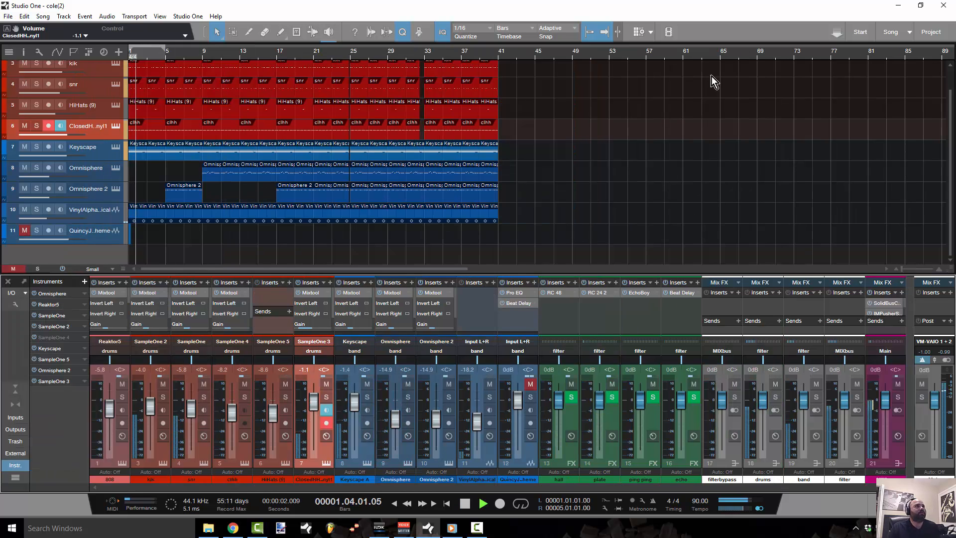
{"action": "scroll", "coordinate": [576, 158], "scroll_direction": "up", "scroll_amount": 3}
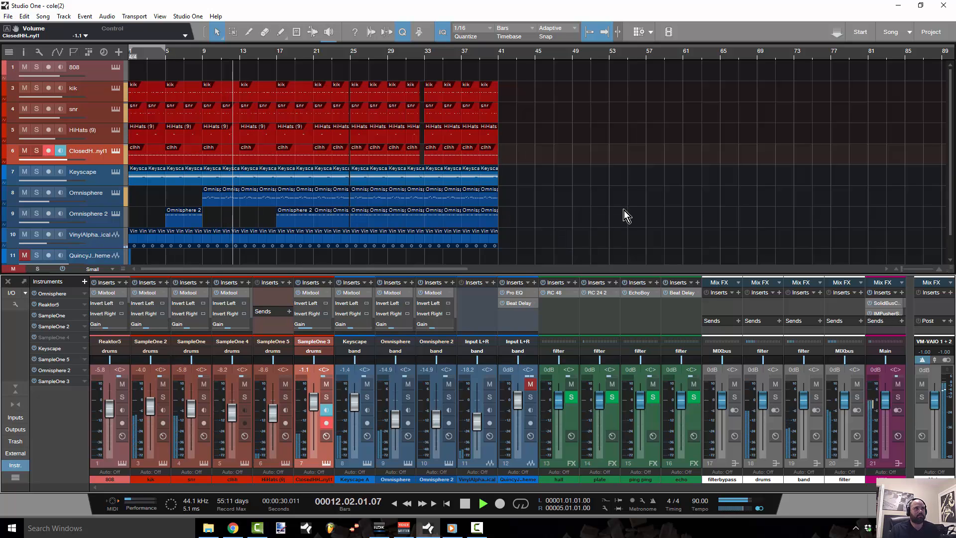
{"action": "key", "text": "space"}
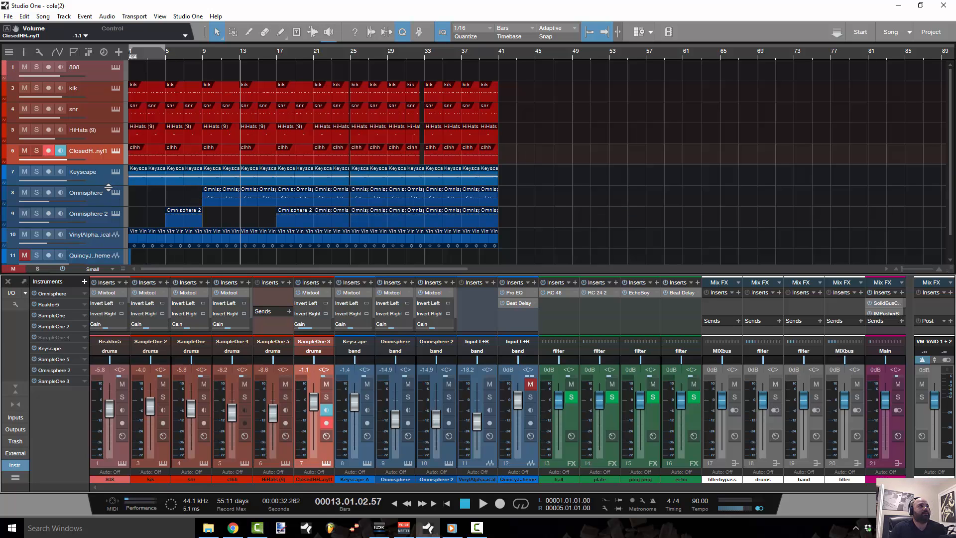
{"action": "left_click_drag", "start_coordinate": [108, 186], "coordinate": [108, 188]}
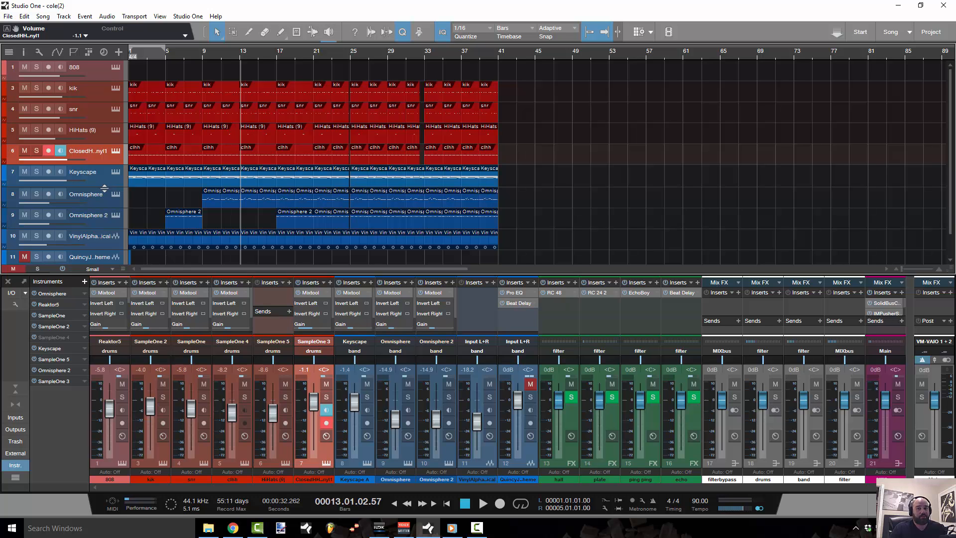
{"action": "left_click_drag", "start_coordinate": [104, 188], "coordinate": [104, 187]}
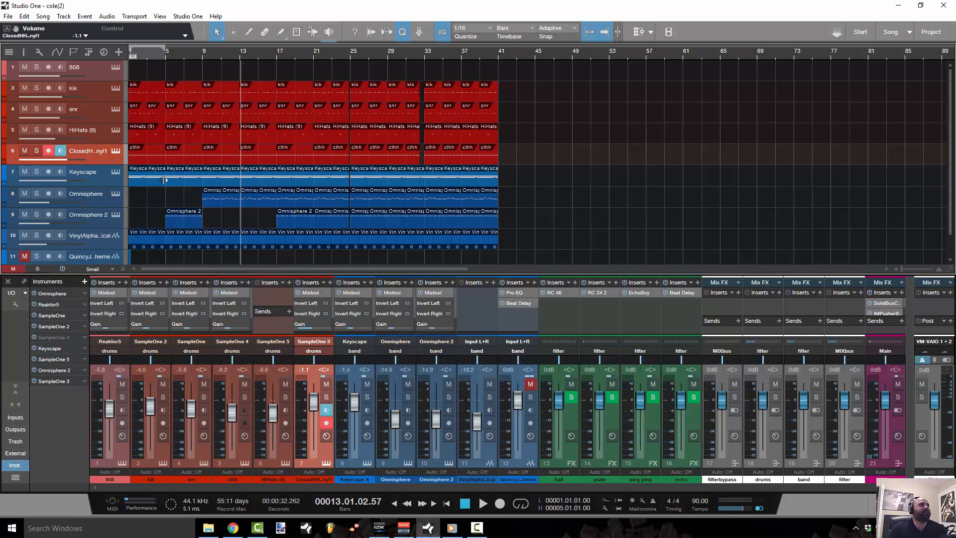
Open the first Keyscape clip in the note editor and enlarge the editor to show more note rows
{"action": "double_click", "coordinate": [143, 181]}
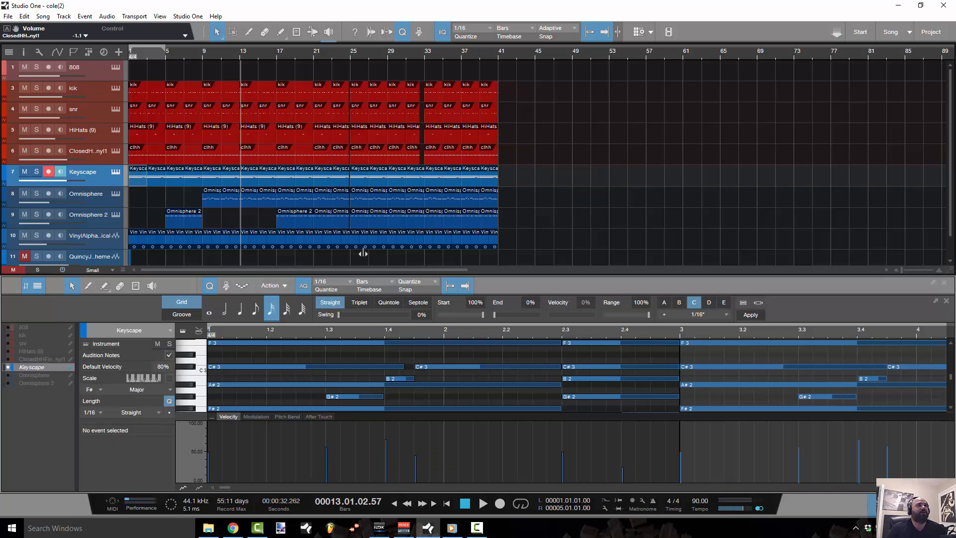
{"action": "left_click_drag", "start_coordinate": [389, 273], "coordinate": [389, 103]}
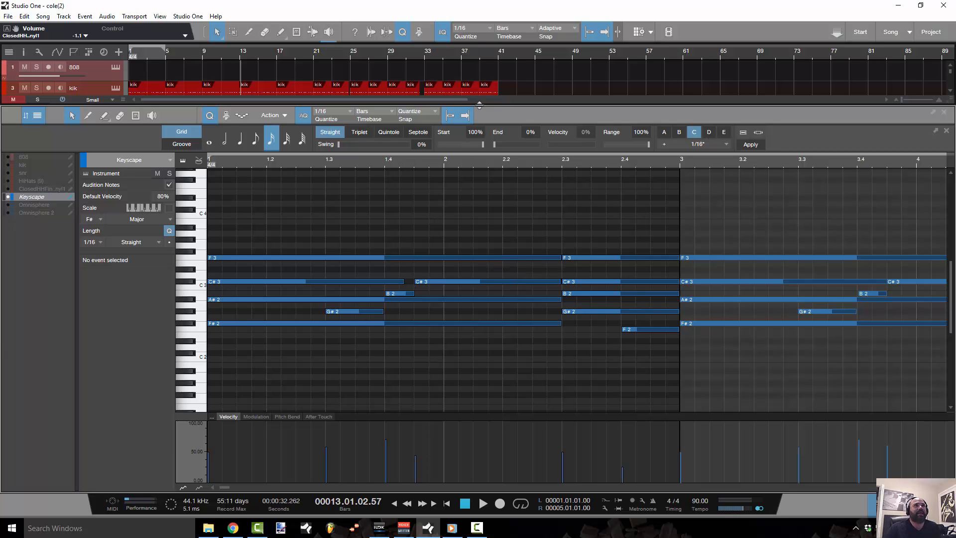
{"action": "left_click_drag", "start_coordinate": [480, 104], "coordinate": [480, 157]}
Solo the Keyscape track, loop from bar 1 to bar 3 and play the phrase from the start
{"action": "left_click_drag", "start_coordinate": [355, 257], "coordinate": [655, 391]}
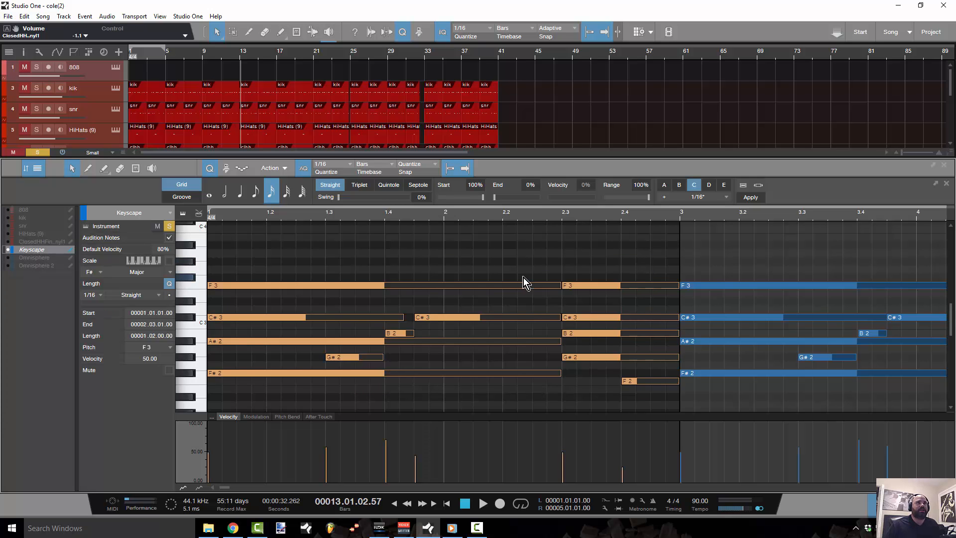
{"action": "key", "text": "Home"}
{"action": "scroll", "coordinate": [534, 273], "scroll_direction": "up", "scroll_amount": 1}
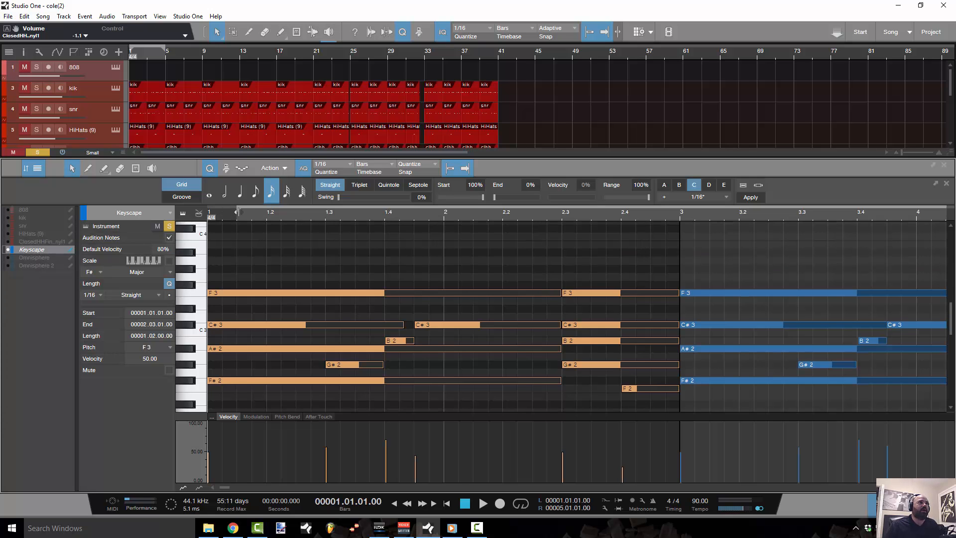
{"action": "left_click_drag", "start_coordinate": [634, 210], "coordinate": [208, 210]}
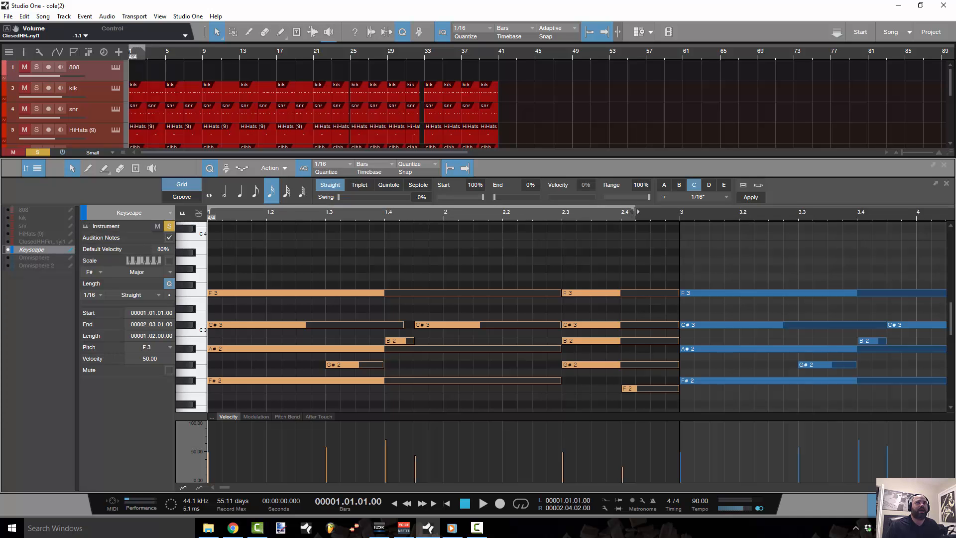
{"action": "left_click_drag", "start_coordinate": [634, 211], "coordinate": [681, 219]}
{"action": "key", "text": "KP_Divide"}
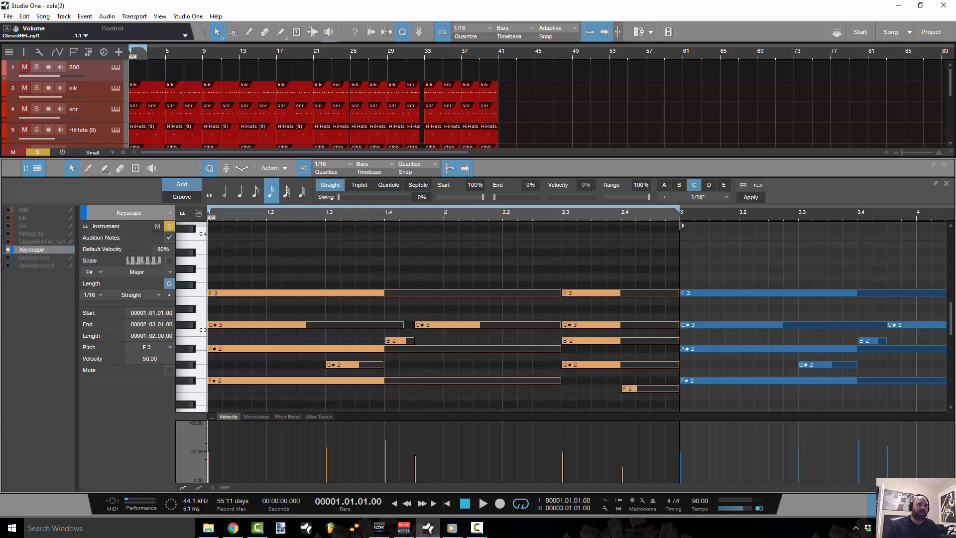
{"action": "key", "text": "space"}
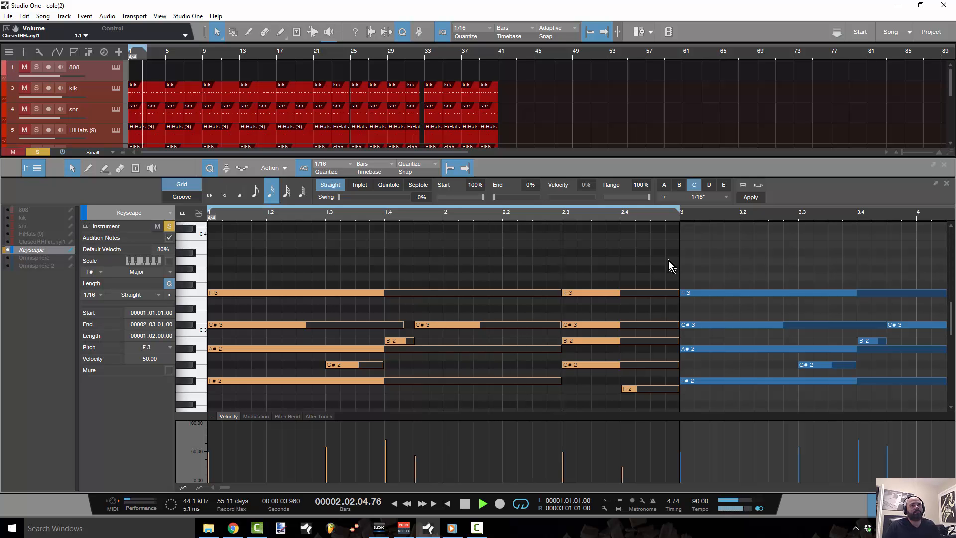
{"action": "key", "text": "space"}
Delete all Keyscape notes in bars 3 and 4
{"action": "left_click_drag", "start_coordinate": [477, 217], "coordinate": [421, 221]}
{"action": "left_click_drag", "start_coordinate": [482, 266], "coordinate": [632, 403]}
{"action": "key", "text": "Delete"}
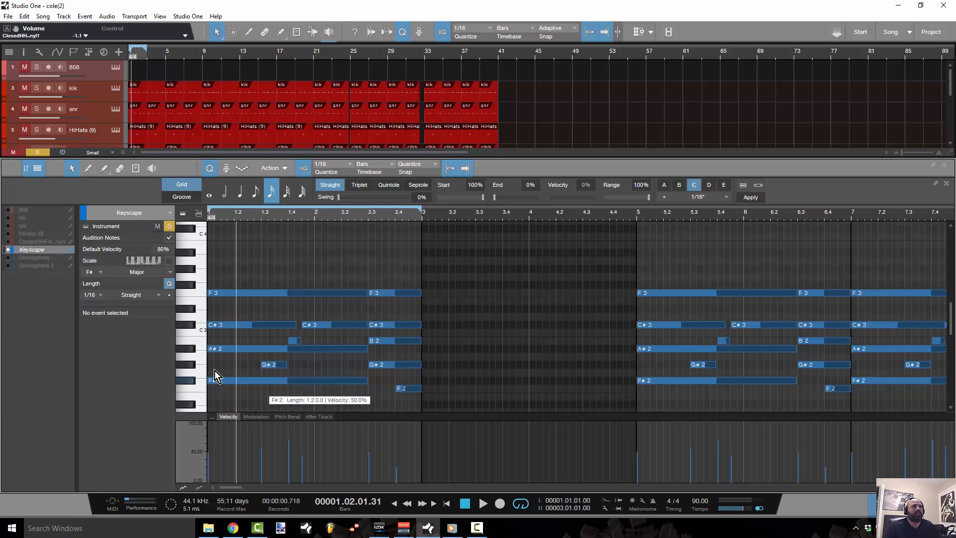
Enable the F# Major scale and add an F#2 note from the start of bar 3 to 4.3
{"action": "left_click", "coordinate": [169, 261]}
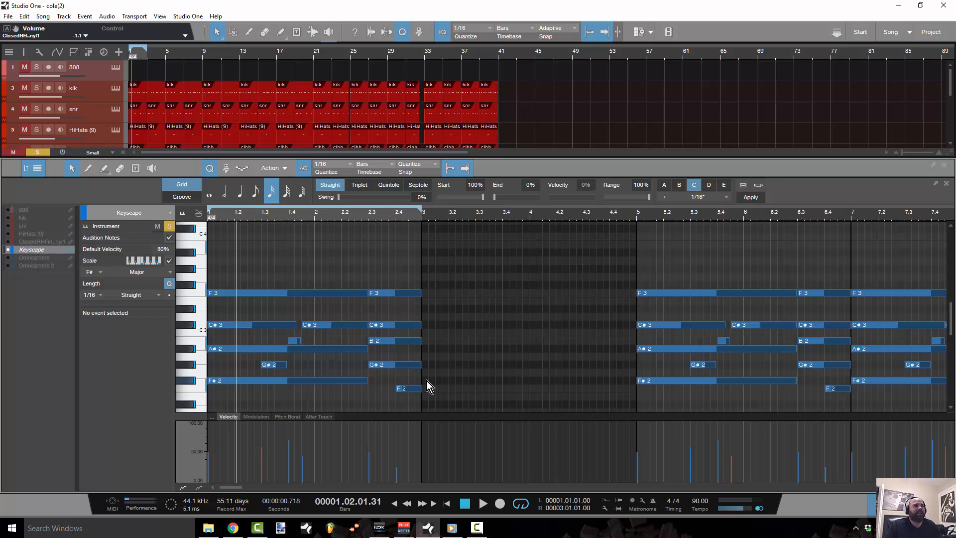
{"action": "double_click", "coordinate": [432, 381]}
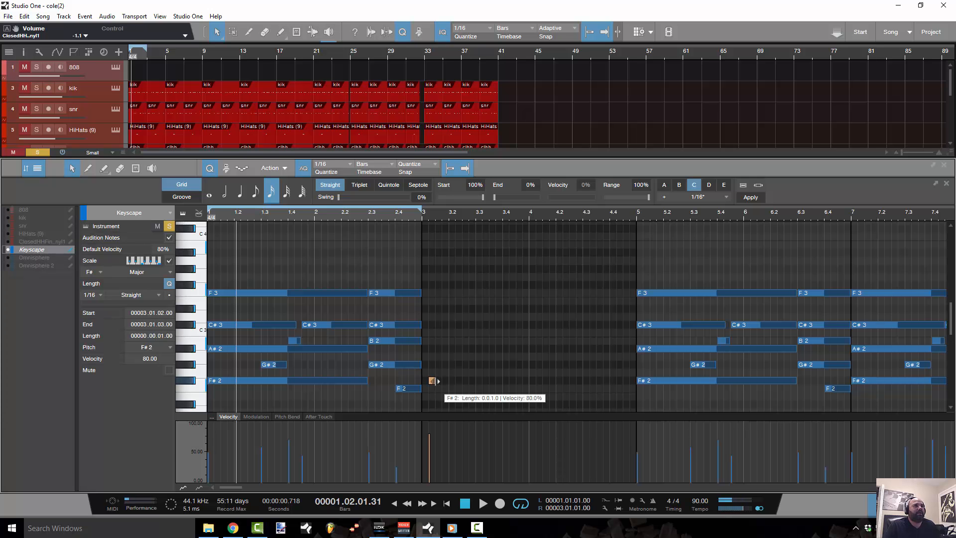
{"action": "left_click_drag", "start_coordinate": [437, 381], "coordinate": [581, 381]}
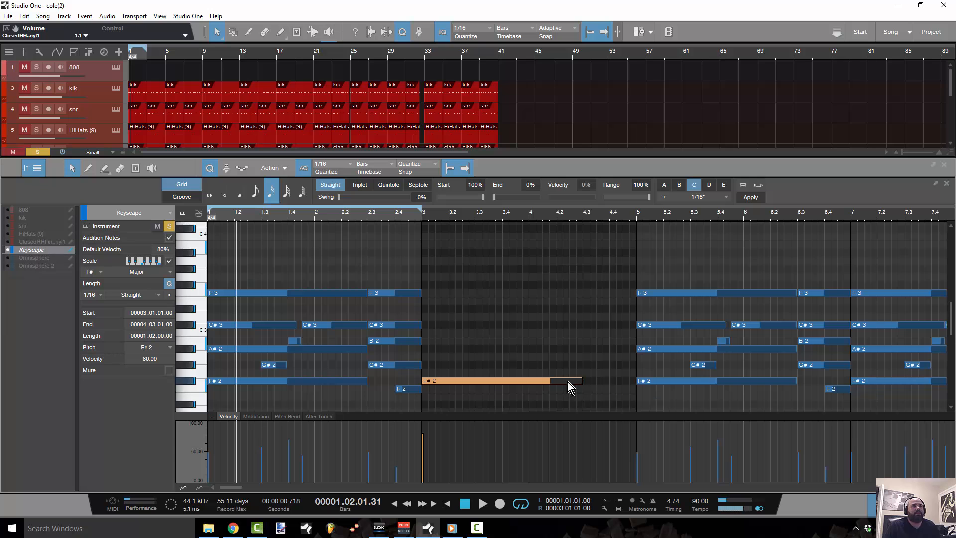
Turn off note auditioning and duplicate the bar 3 F#2 note up to A#2, C#3 and F3 to build the chord
{"action": "left_click_drag", "start_coordinate": [488, 381], "coordinate": [486, 348]}
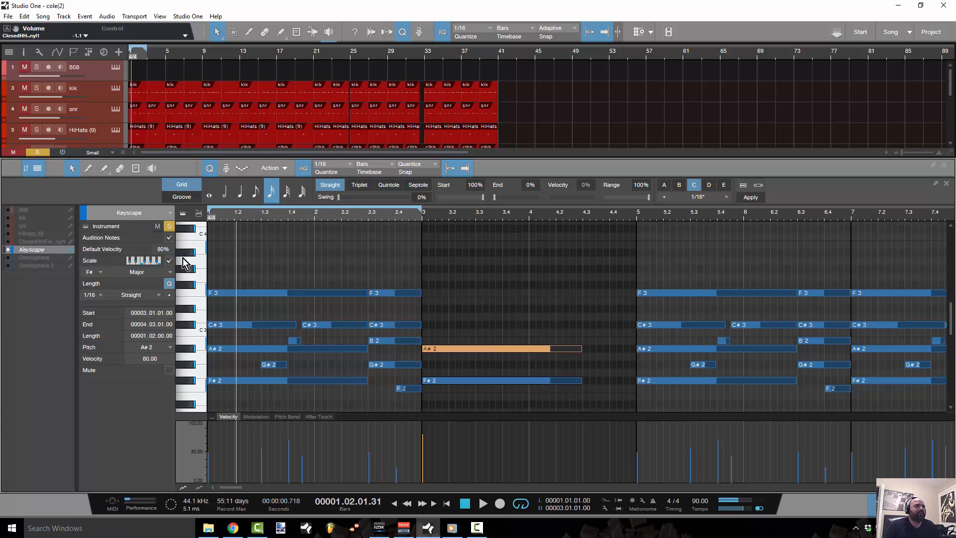
{"action": "left_click", "coordinate": [170, 238]}
{"action": "left_click_drag", "start_coordinate": [465, 348], "coordinate": [465, 327]}
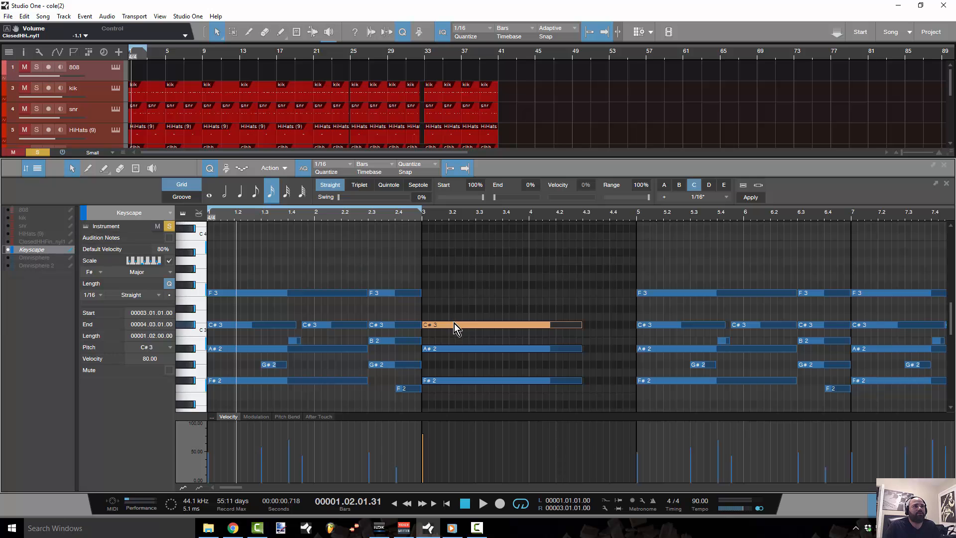
{"action": "left_click_drag", "start_coordinate": [453, 322], "coordinate": [454, 295]}
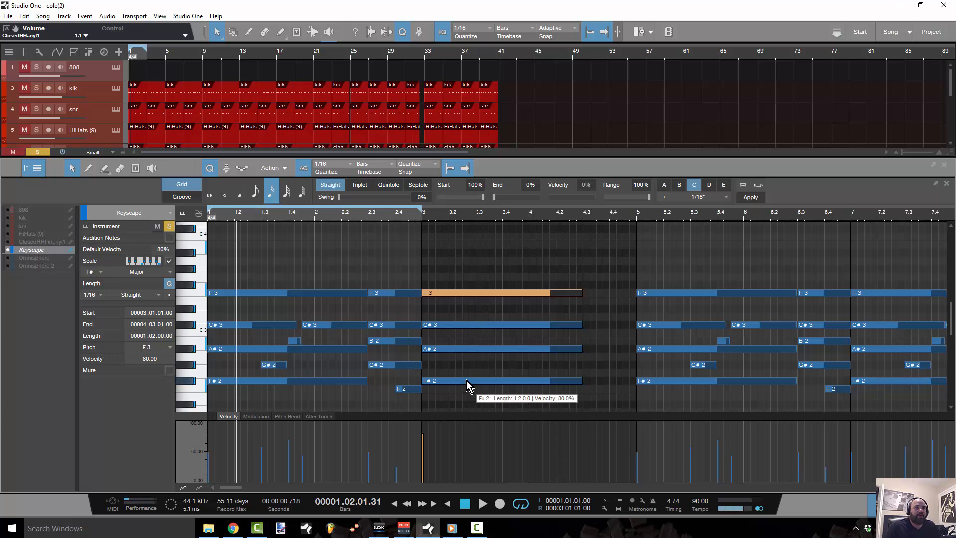
{"action": "left_click", "coordinate": [462, 351]}
{"action": "left_click_drag", "start_coordinate": [461, 354], "coordinate": [456, 324]}
{"action": "mouse_move", "coordinate": [451, 292]}
{"action": "left_mouse_down"}
{"action": "mouse_move", "coordinate": [450, 318]}
{"action": "mouse_move", "coordinate": [452, 295]}
{"action": "left_mouse_up"}
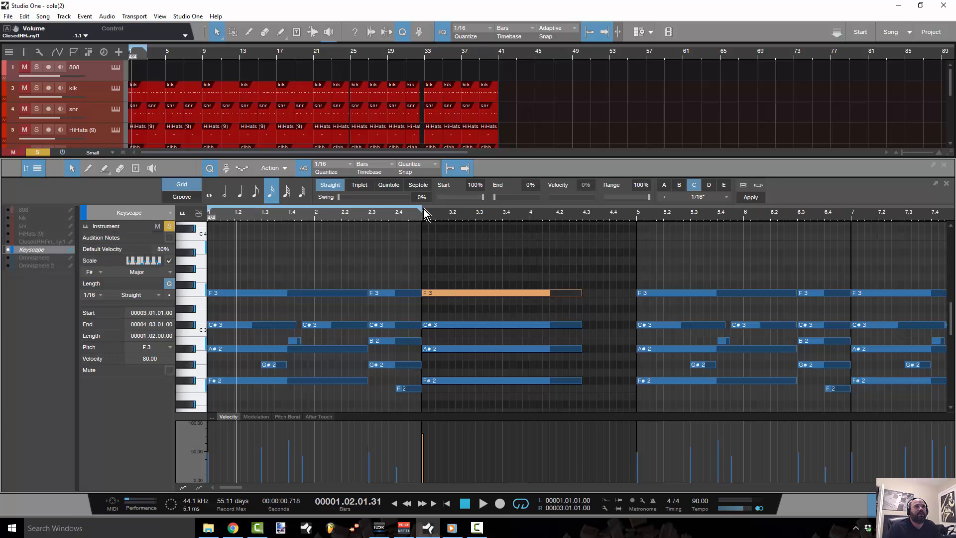
Loop from bar 3 to bar 5, then duplicate the chord's F3 note up to G#3 and play the chord
{"action": "left_click_drag", "start_coordinate": [423, 211], "coordinate": [639, 211]}
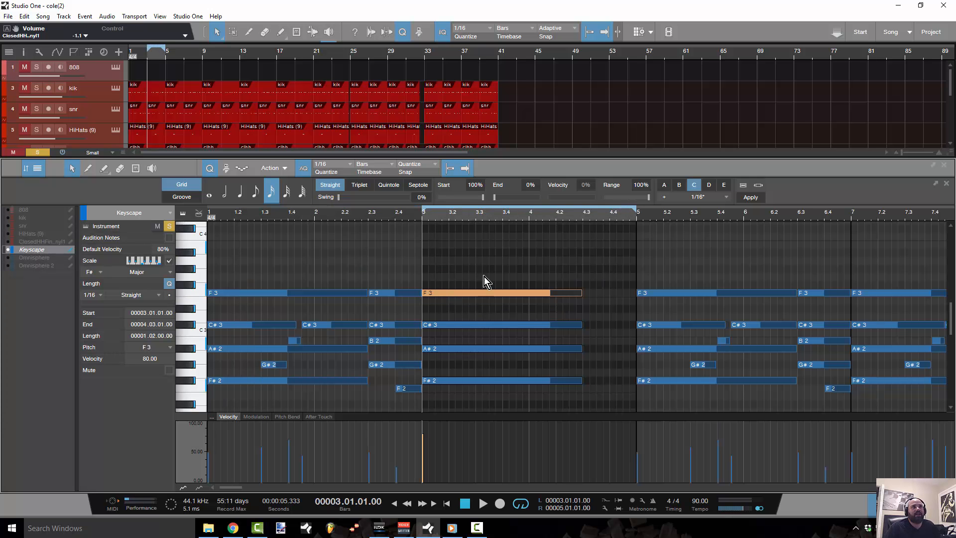
{"action": "left_click_drag", "start_coordinate": [479, 286], "coordinate": [477, 269]}
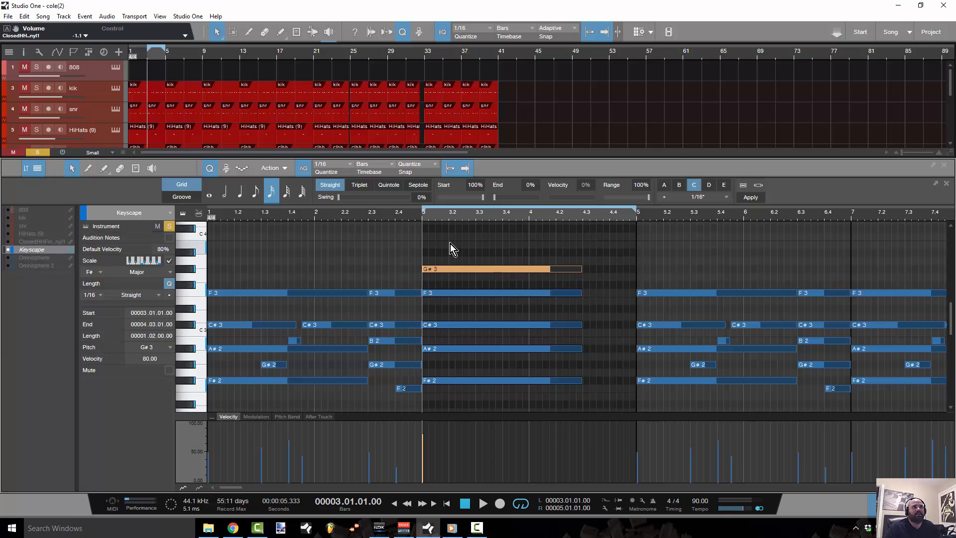
{"action": "key", "text": "space"}
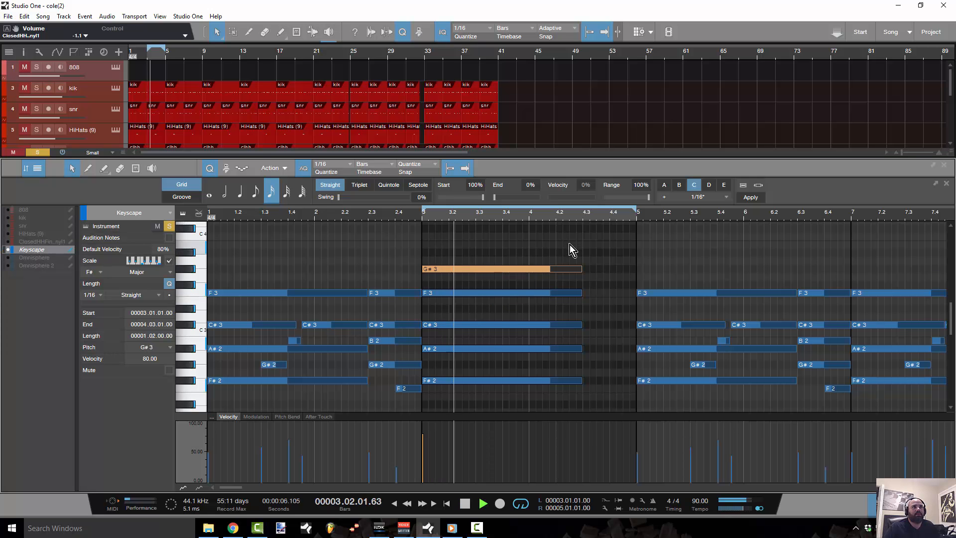
{"action": "key", "text": "space"}
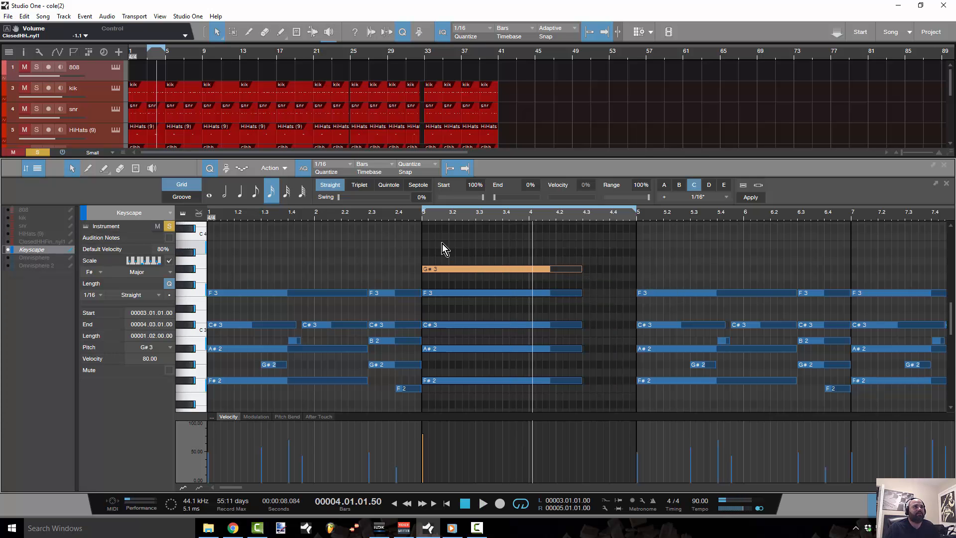
Lower the chord's G#3 note by three semitones to F3
{"action": "left_click_drag", "start_coordinate": [474, 241], "coordinate": [509, 274]}
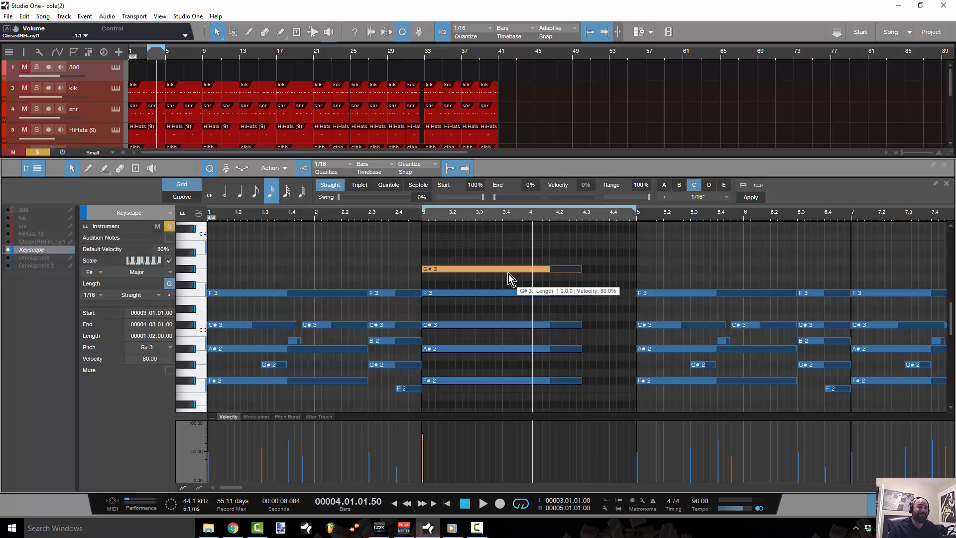
{"action": "key", "text": "Down"}
{"action": "key", "text": "Down"}
{"action": "key", "text": "Down"}
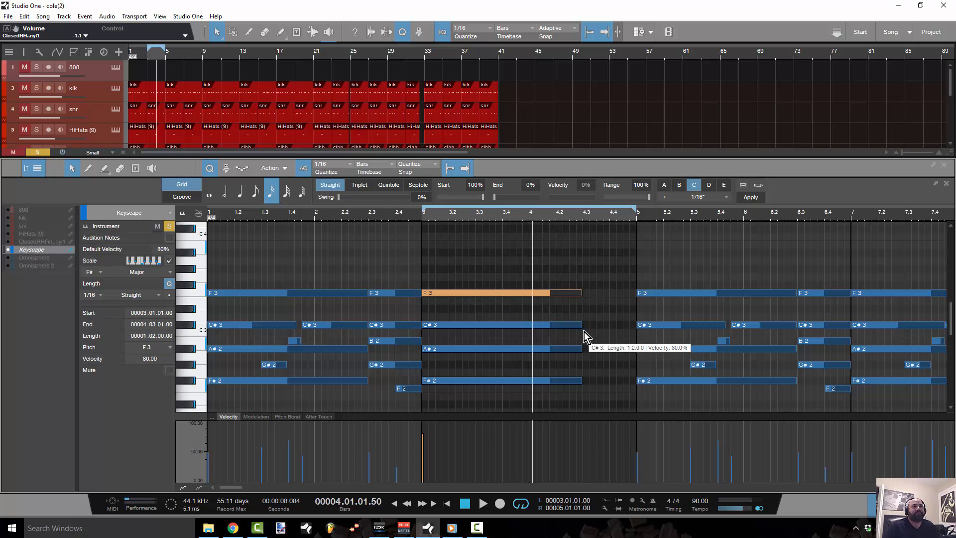
Add a second chord of C#3, F3, G#3 and B3 from 4.3 to the start of bar 5
{"action": "left_click", "coordinate": [426, 219]}
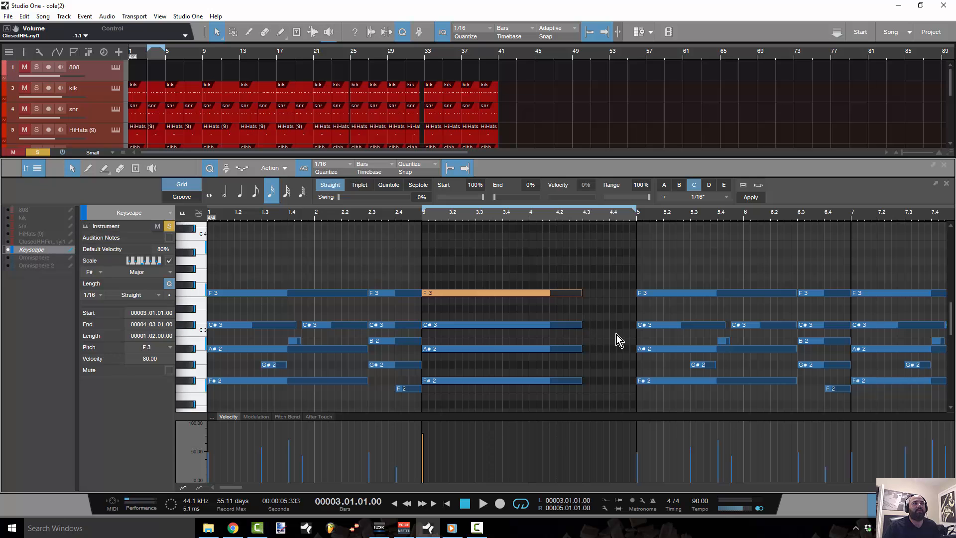
{"action": "left_click", "coordinate": [588, 327]}
{"action": "double_click", "coordinate": [592, 325]}
{"action": "left_click_drag", "start_coordinate": [595, 325], "coordinate": [610, 244]}
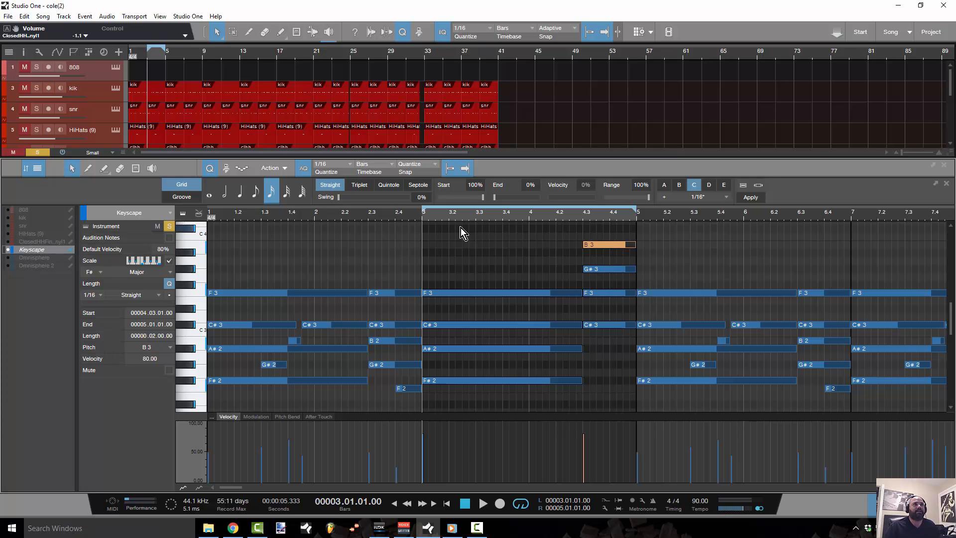
Play the two looped chords in bars 3 and 4 and enlarge the note editor over the arrangement
{"action": "key", "text": "space"}
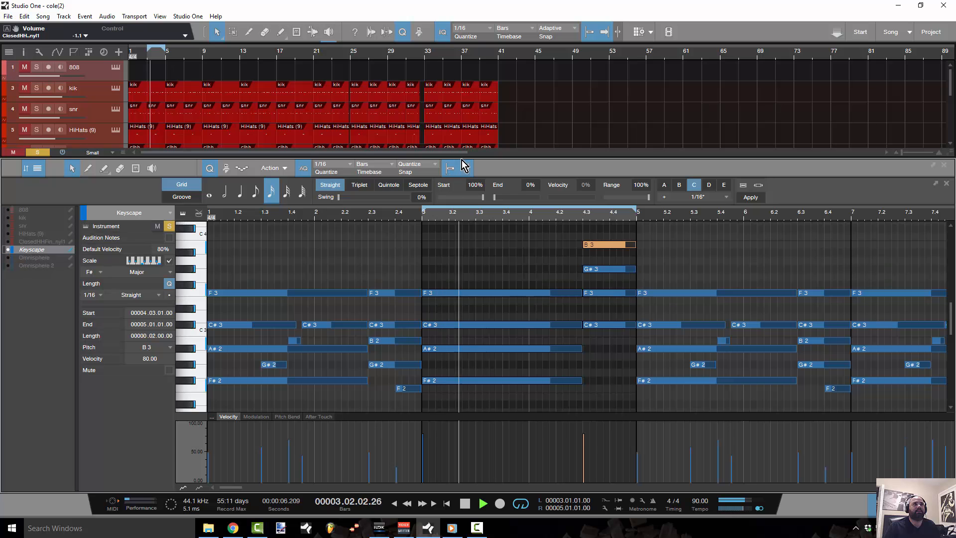
{"action": "left_click_drag", "start_coordinate": [460, 163], "coordinate": [460, 55]}
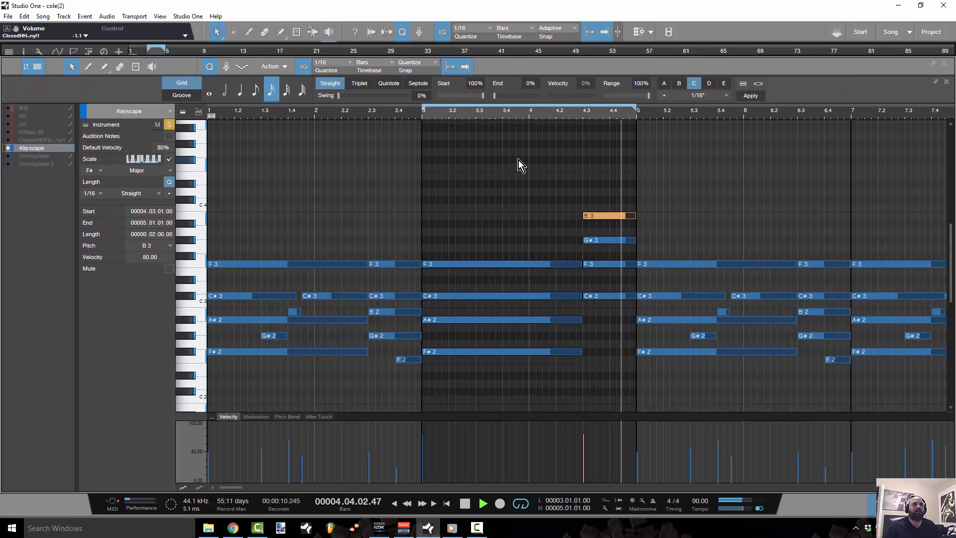
{"action": "left_click", "coordinate": [589, 170]}
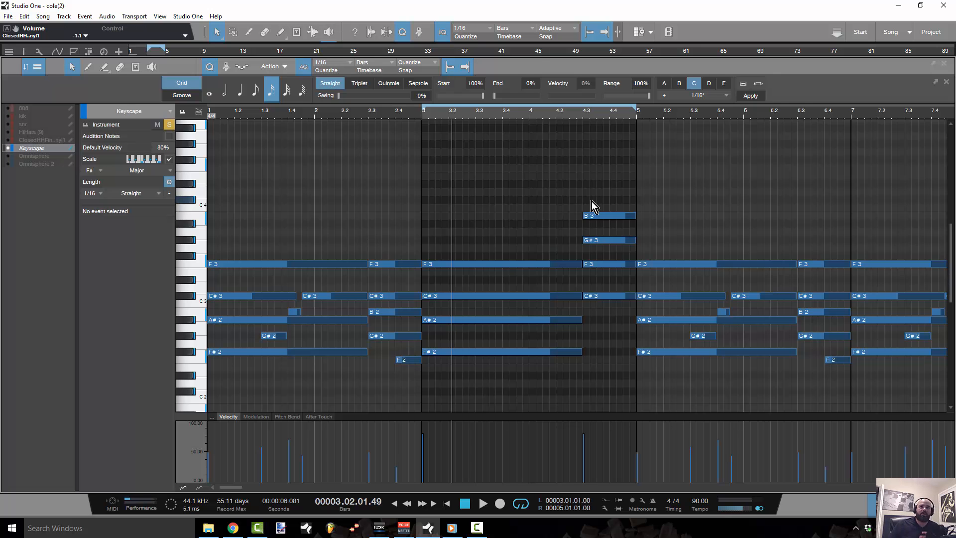
Transpose the second chord's G#3 and B3 notes down one octave to G#2 and B2
{"action": "mouse_move", "coordinate": [590, 192]}
{"action": "left_mouse_down"}
{"action": "mouse_move", "coordinate": [625, 233]}
{"action": "mouse_move", "coordinate": [568, 194]}
{"action": "mouse_move", "coordinate": [610, 211]}
{"action": "mouse_move", "coordinate": [619, 244]}
{"action": "left_mouse_up"}
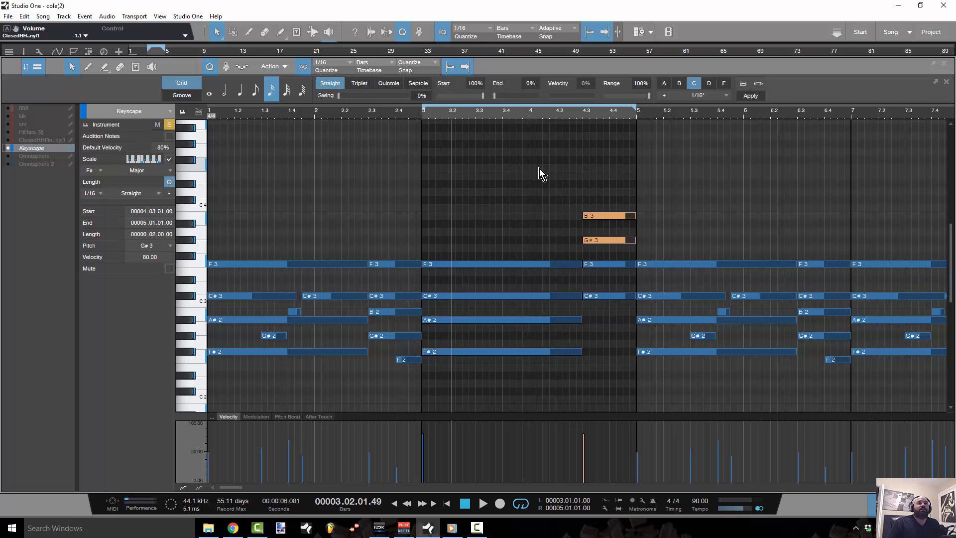
{"action": "key", "text": "shift+Down"}
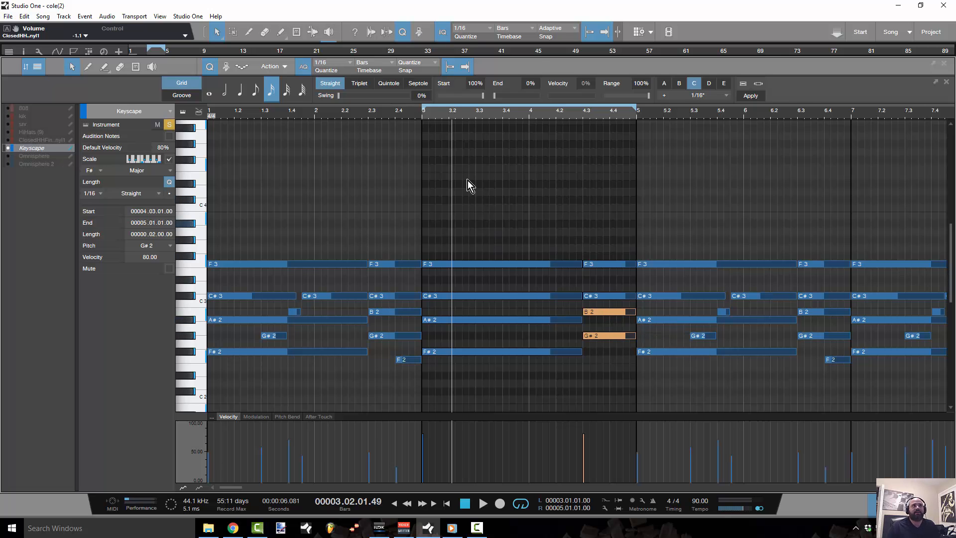
Play the loop with the two inverted chords from the start of bar 3, and stop playback
{"action": "left_click", "coordinate": [422, 118]}
{"action": "key", "text": "space"}
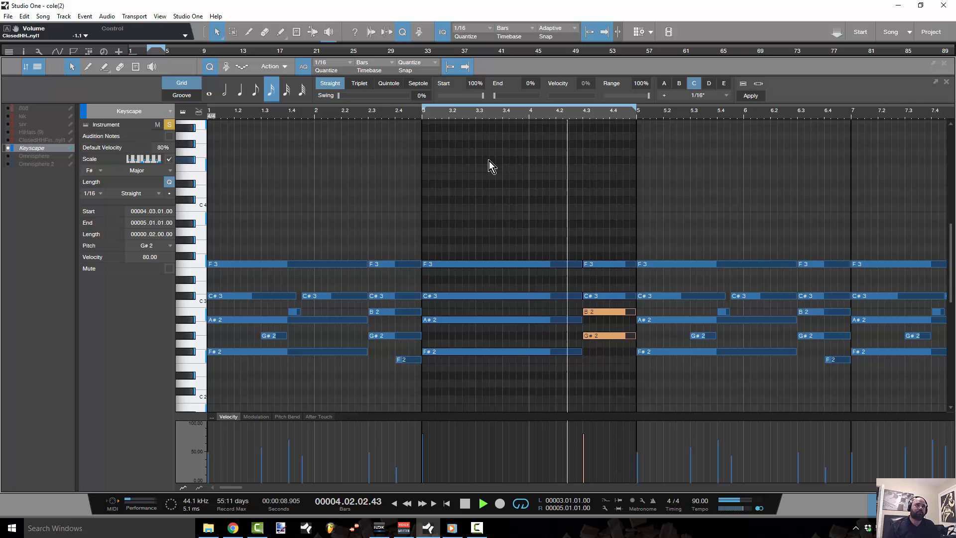
{"action": "key", "text": "space"}
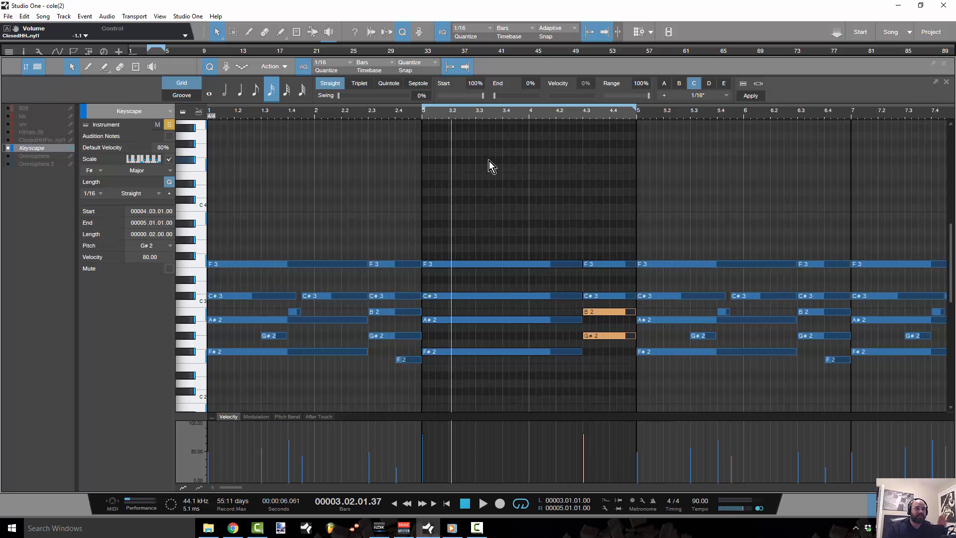
Lower the velocity of all notes in the two chords in bars 3 and 4 to about 40%
{"action": "left_click_drag", "start_coordinate": [476, 228], "coordinate": [604, 378]}
{"action": "mouse_move", "coordinate": [587, 444]}
{"action": "left_mouse_down"}
{"action": "mouse_move", "coordinate": [575, 468]}
{"action": "mouse_move", "coordinate": [573, 456]}
{"action": "left_mouse_up"}
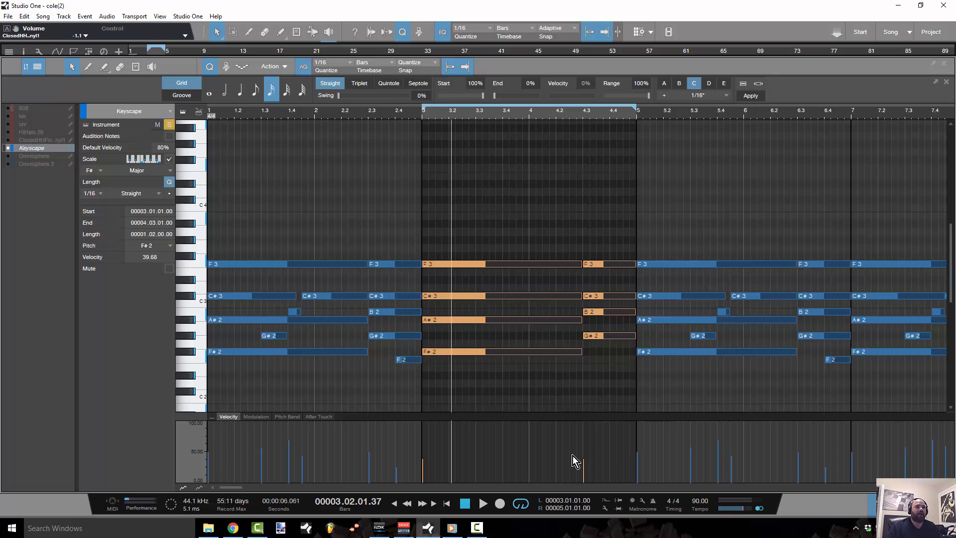
{"action": "left_click", "coordinate": [542, 387]}
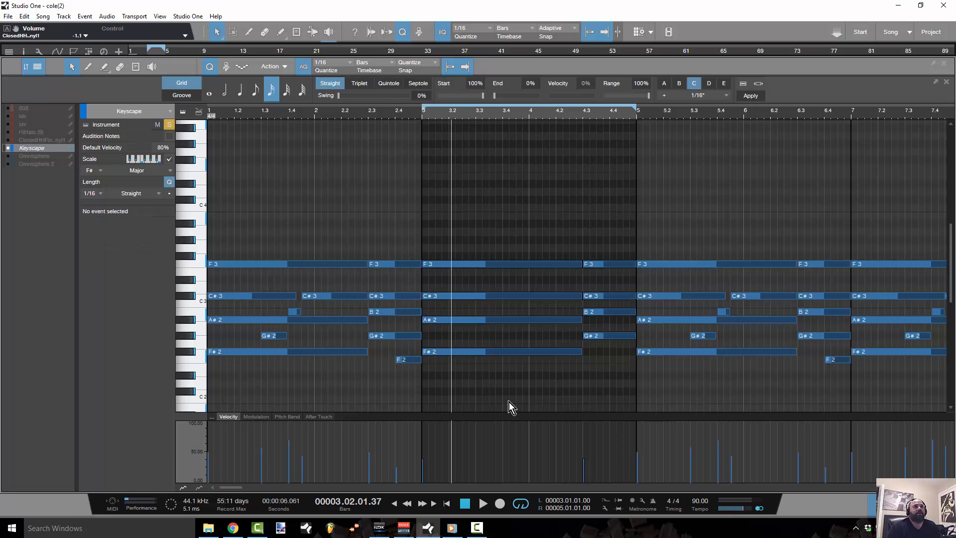
Play the softened chords from the start of bar 3 and check the first chord's F#2 root note
{"action": "left_click", "coordinate": [423, 118]}
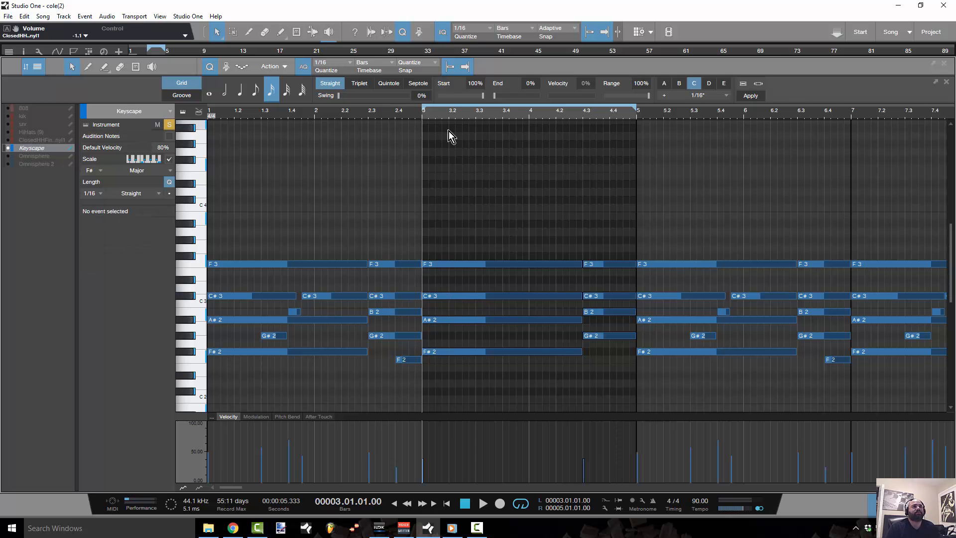
{"action": "left_click_drag", "start_coordinate": [602, 462], "coordinate": [422, 468]}
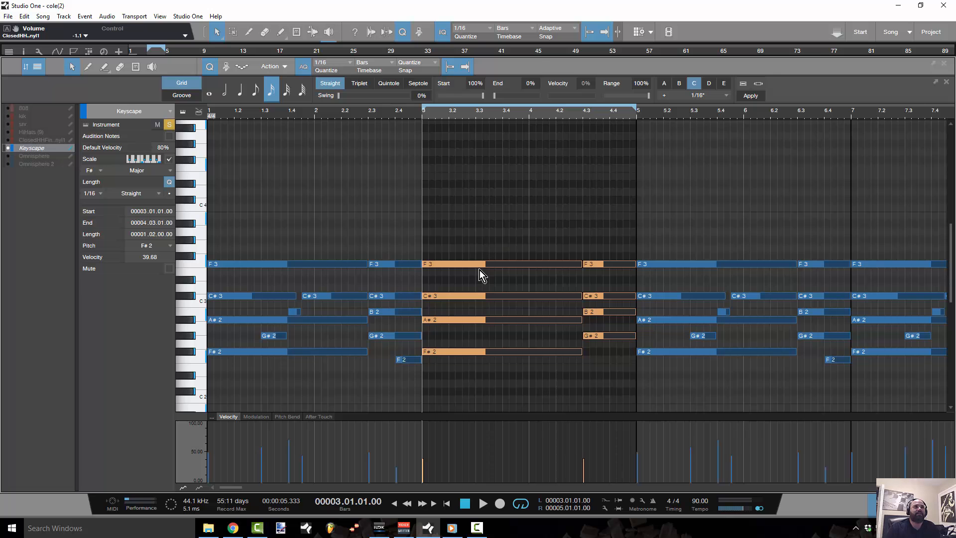
{"action": "mouse_move", "coordinate": [479, 265]}
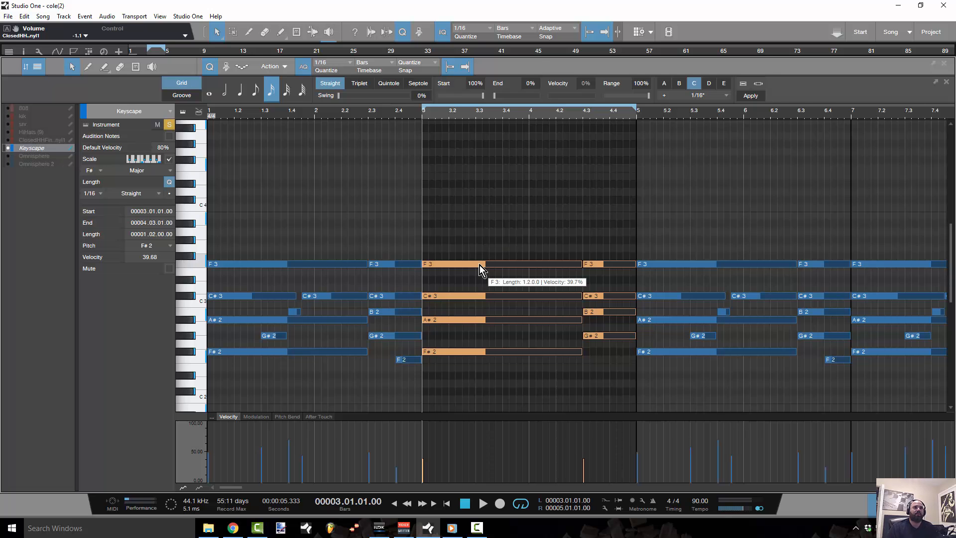
{"action": "key", "text": "space"}
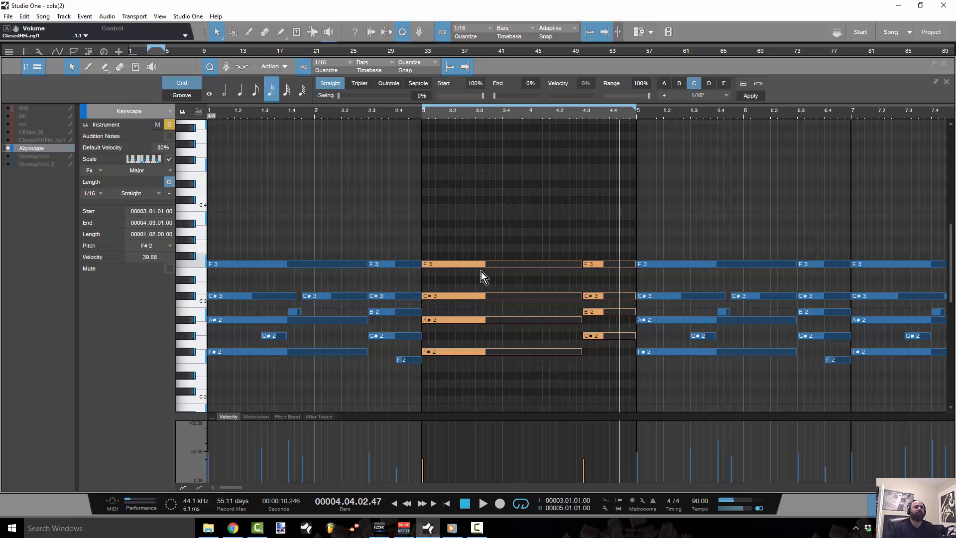
{"action": "left_click", "coordinate": [527, 350]}
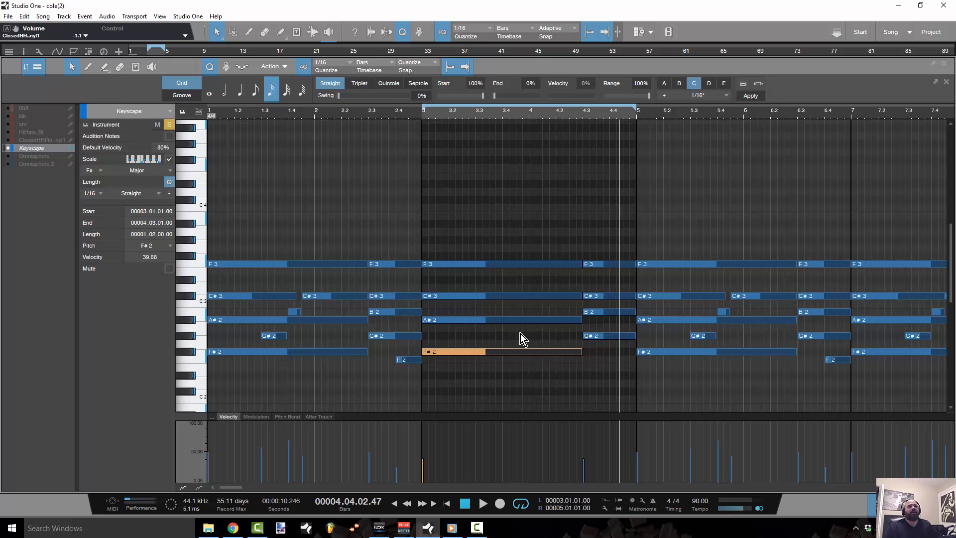
{"action": "left_click", "coordinate": [521, 334]}
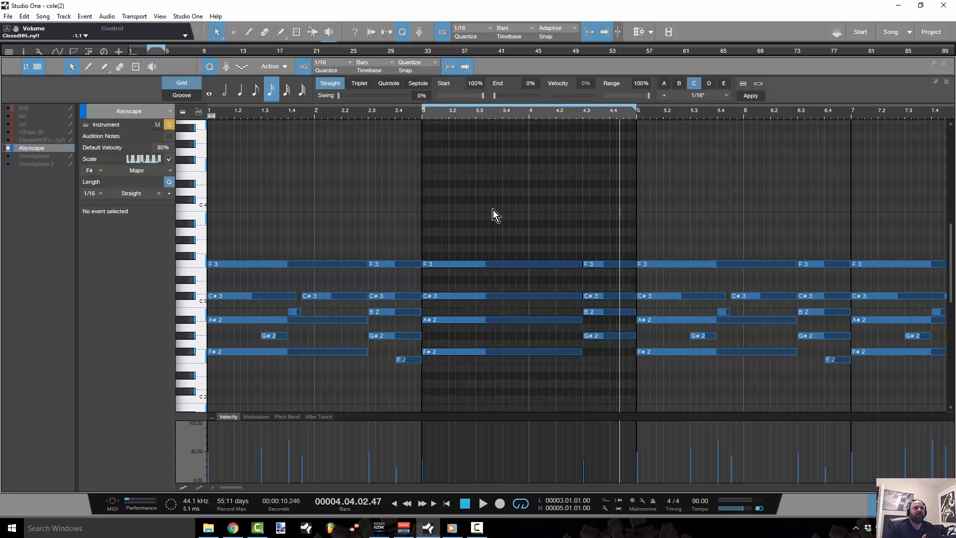
Audition successive scale notes upward from C#4 on the editor's piano keyboard
{"action": "left_click", "coordinate": [190, 200]}
{"action": "left_click", "coordinate": [189, 184]}
{"action": "left_click", "coordinate": [198, 172]}
{"action": "left_click", "coordinate": [187, 164]}
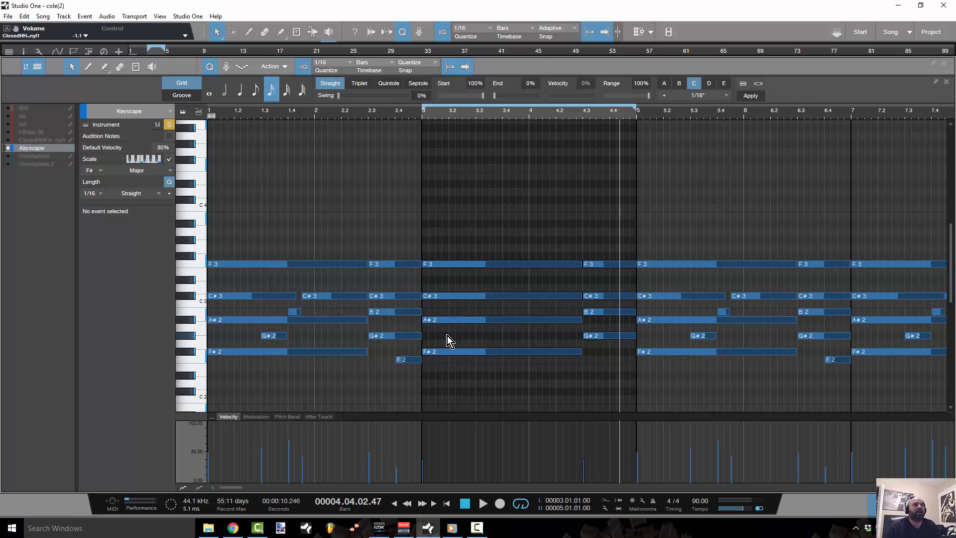
Add a one-beat G#2 note at 3.3 and compare it in playback with the original phrase in bar 1
{"action": "left_click", "coordinate": [477, 336]}
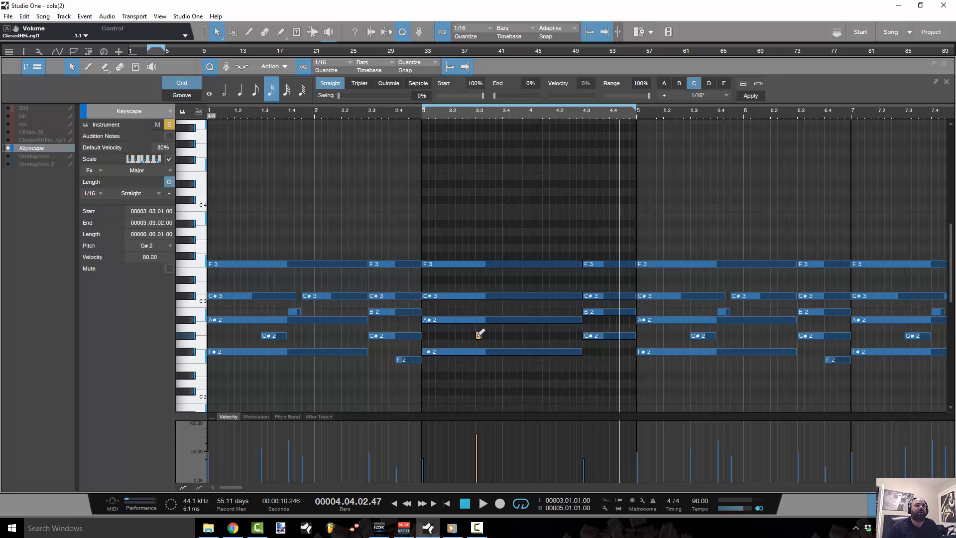
{"action": "left_click_drag", "start_coordinate": [486, 338], "coordinate": [502, 336]}
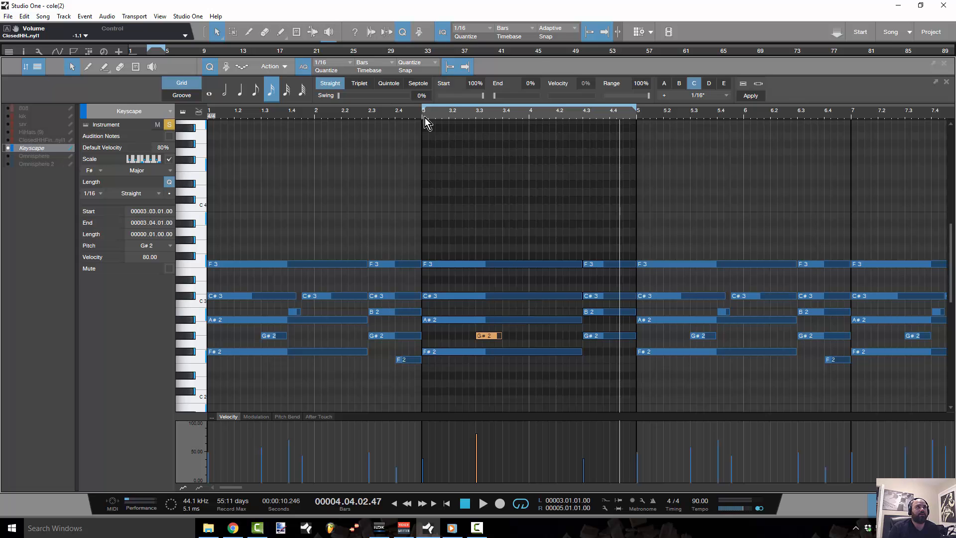
{"action": "key", "text": "comma"}
{"action": "key", "text": "space"}
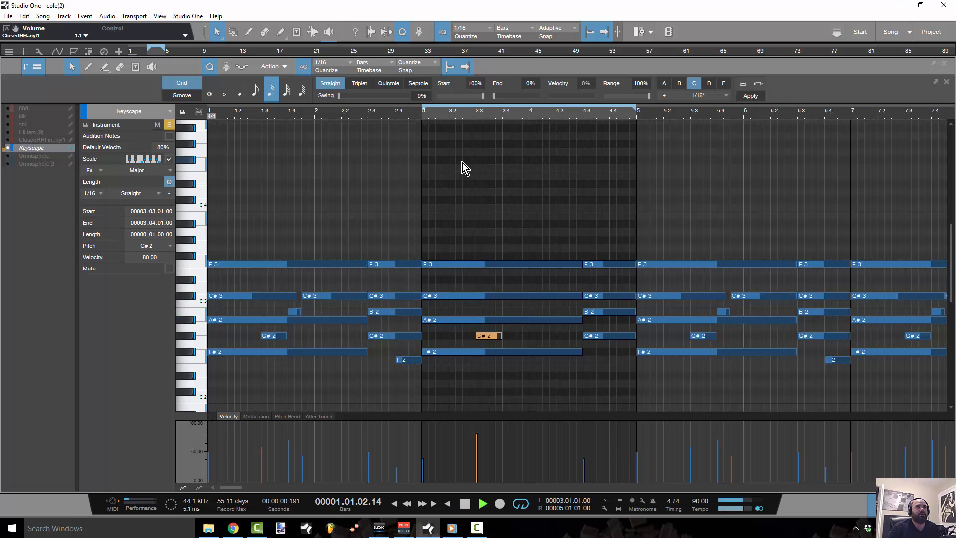
{"action": "left_click", "coordinate": [423, 116]}
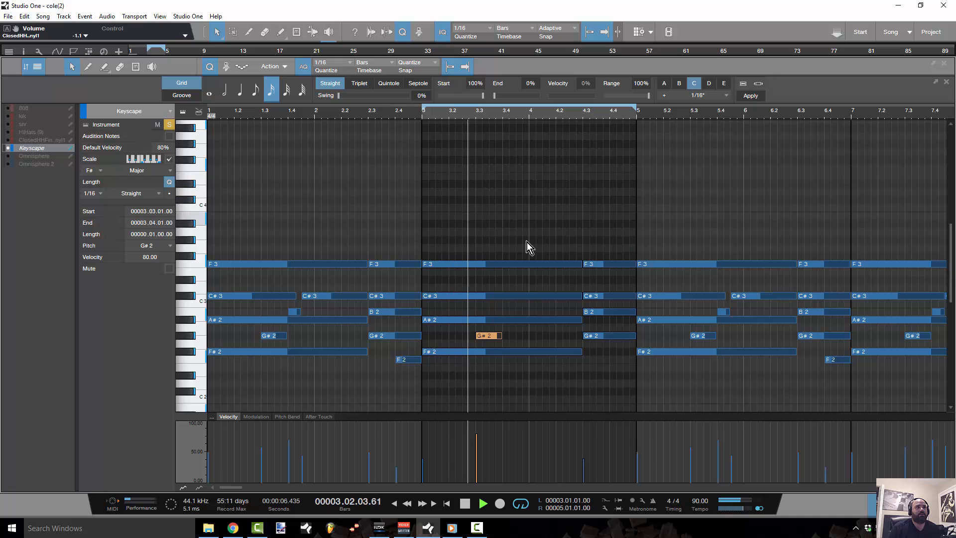
{"action": "key", "text": "comma"}
Add a B2 note at 3.4 with a length of two sixteenths
{"action": "left_click", "coordinate": [508, 313]}
{"action": "left_click", "coordinate": [511, 311]}
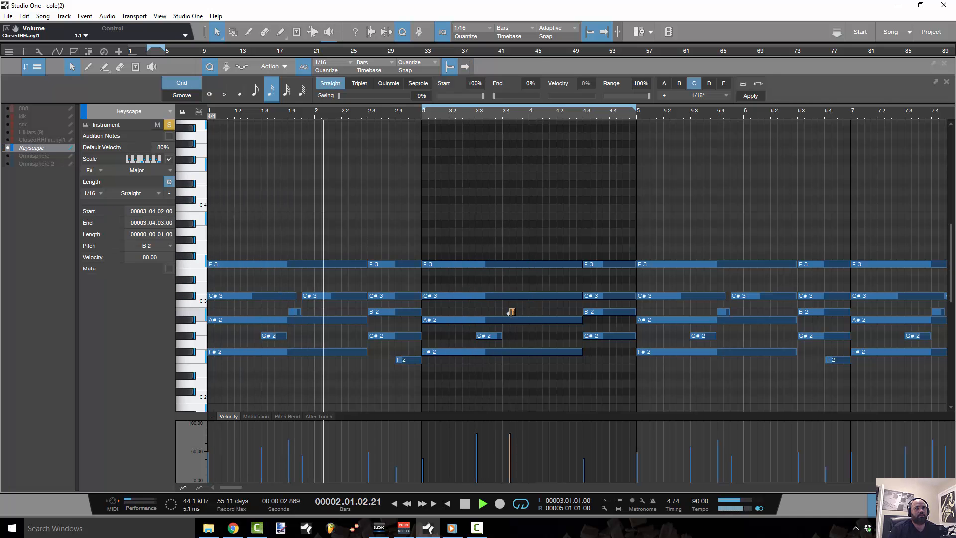
{"action": "left_click_drag", "start_coordinate": [513, 313], "coordinate": [516, 313]}
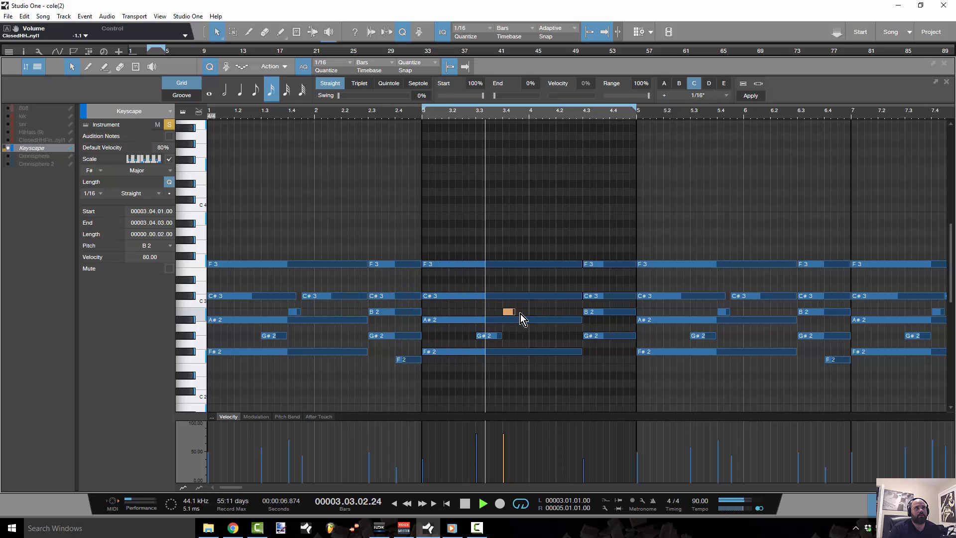
Add a D#3 note from 3.4.3 to 4.2.4 and play the phrase from bar 3
{"action": "left_click", "coordinate": [518, 295]}
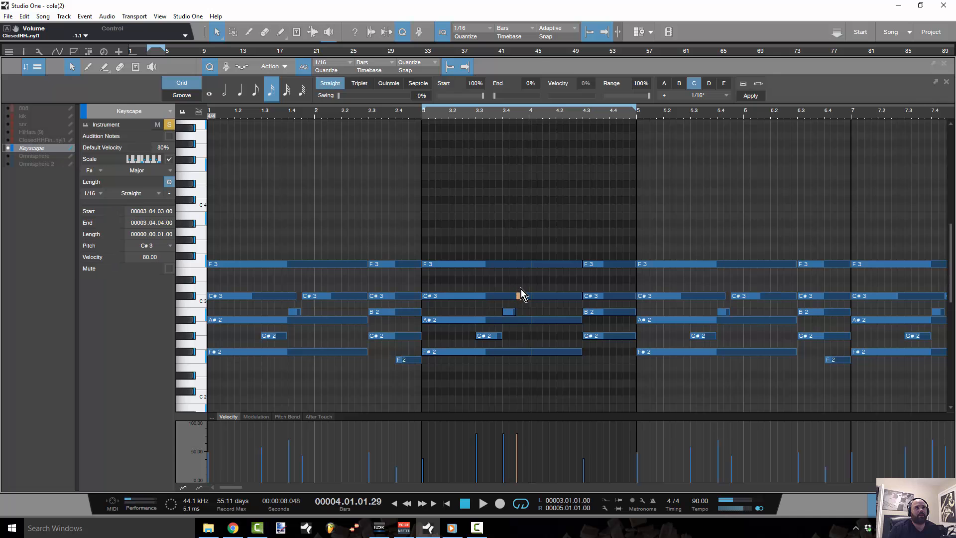
{"action": "left_click_drag", "start_coordinate": [521, 297], "coordinate": [520, 281]}
{"action": "left_click_drag", "start_coordinate": [523, 281], "coordinate": [575, 280]}
{"action": "left_click", "coordinate": [424, 117]}
{"action": "key", "text": "space"}
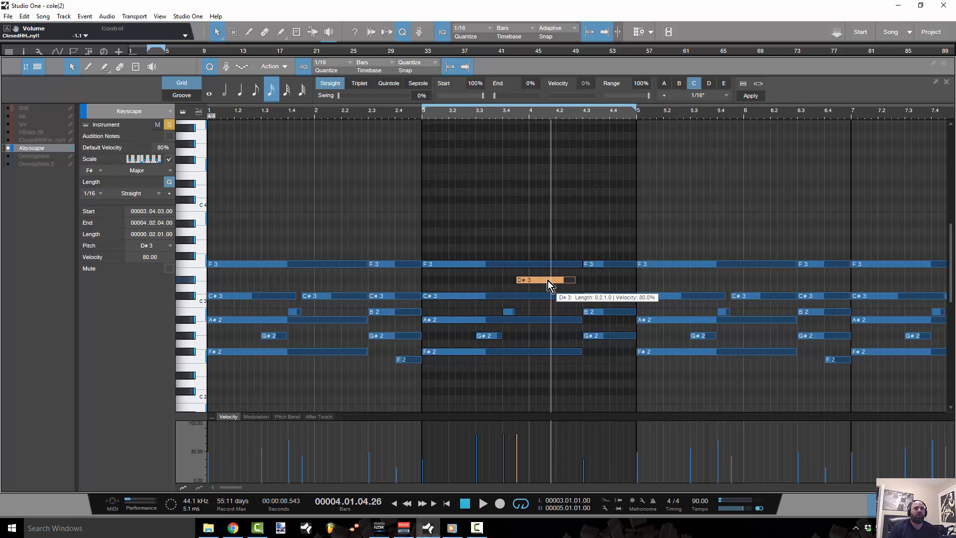
Move the D#3 note down to C#3, cutting the held C#3 short before it, extend it nearly to 4.3, and play it back
{"action": "left_click_drag", "start_coordinate": [533, 284], "coordinate": [512, 305]}
{"action": "left_click", "coordinate": [498, 295]}
{"action": "left_click_drag", "start_coordinate": [578, 300], "coordinate": [583, 301]}
{"action": "left_click", "coordinate": [423, 117]}
{"action": "key", "text": "space"}
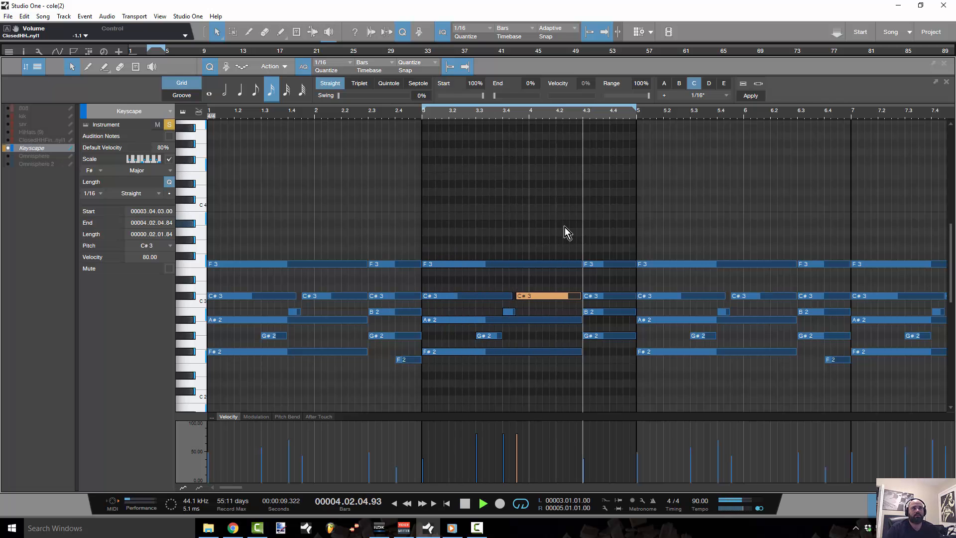
{"action": "key", "text": "space"}
Lower the velocities of the added G#2, B2 and C#3 notes to about 46% and slightly vary their timing and velocity
{"action": "left_click", "coordinate": [495, 336], "text": "shift"}
{"action": "left_click", "coordinate": [508, 313], "text": "shift"}
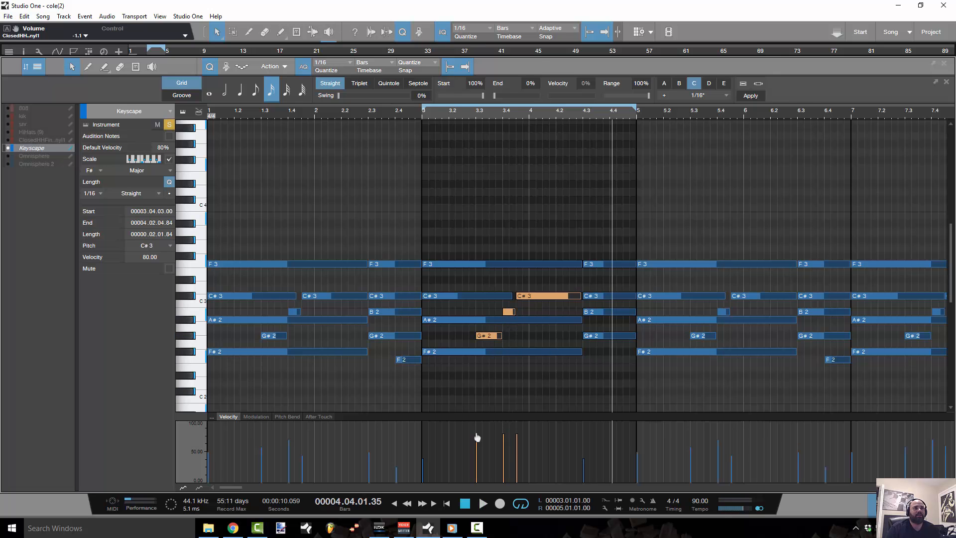
{"action": "left_click_drag", "start_coordinate": [469, 441], "coordinate": [519, 481]}
{"action": "right_click", "coordinate": [489, 336]}
{"action": "left_click", "coordinate": [544, 414]}
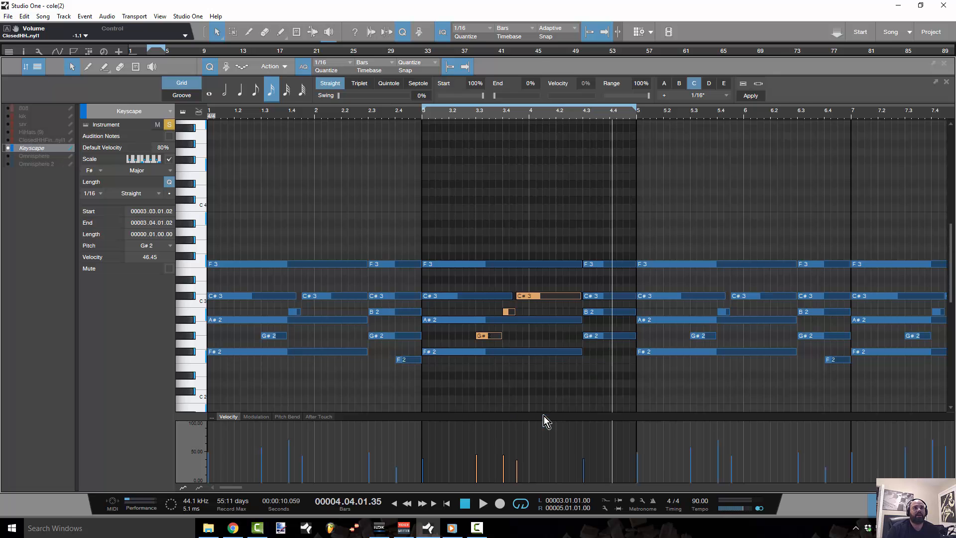
{"action": "left_click", "coordinate": [540, 432]}
Play the looped phrase with the softened melody notes from bar 3, and stop playback
{"action": "left_click", "coordinate": [422, 119]}
{"action": "key", "text": "space"}
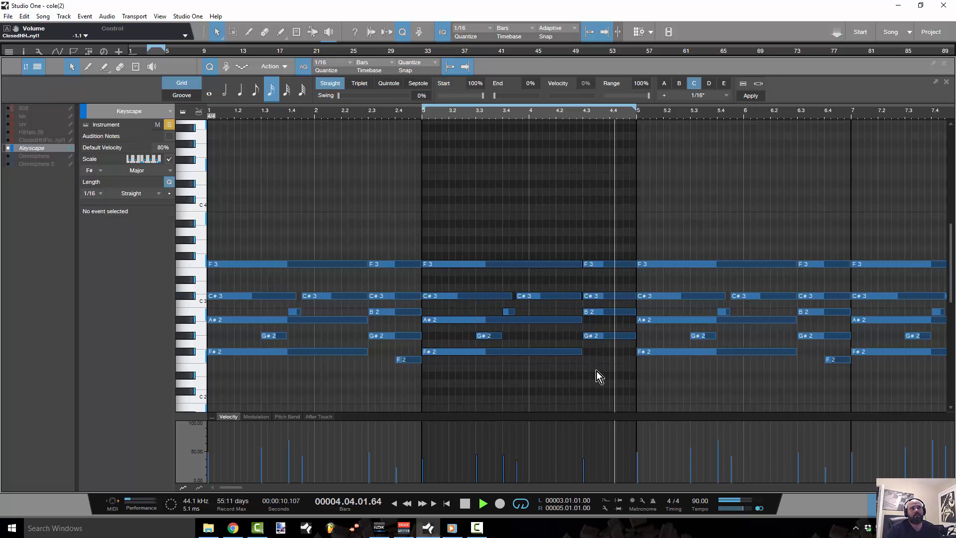
{"action": "key", "text": "space"}
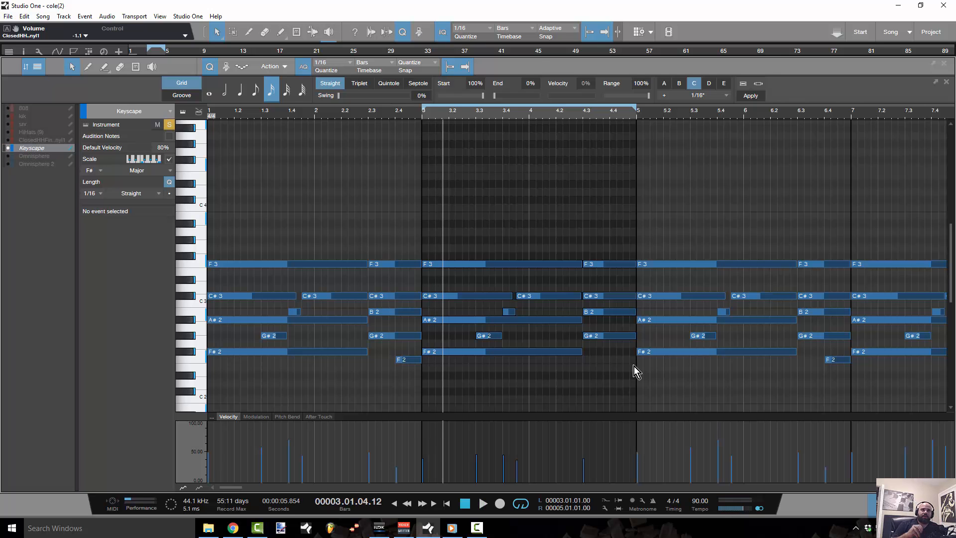
Add a one-beat F2 note at 4.4, lower its velocity to about 23%, and play the loop from bar 3
{"action": "left_click_drag", "start_coordinate": [611, 363], "coordinate": [631, 360]}
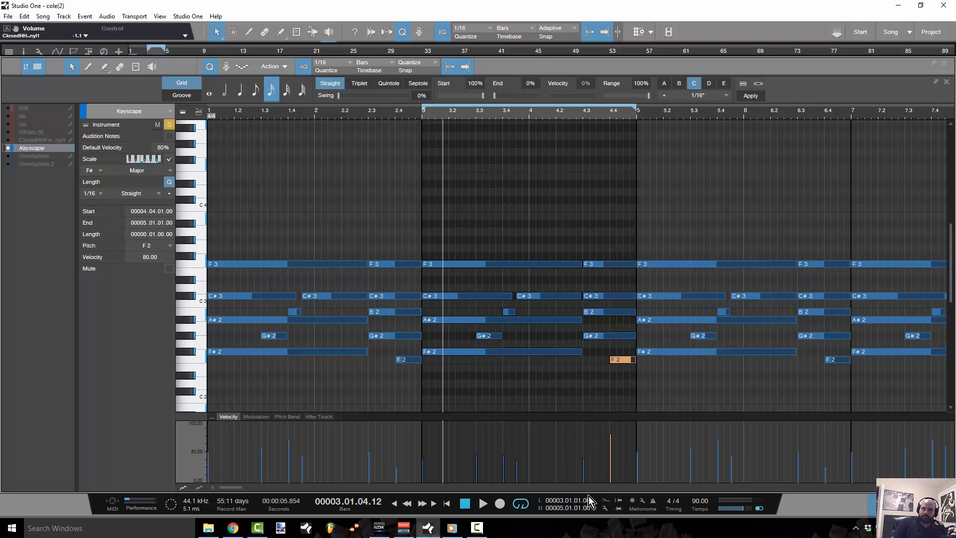
{"action": "mouse_move", "coordinate": [613, 459]}
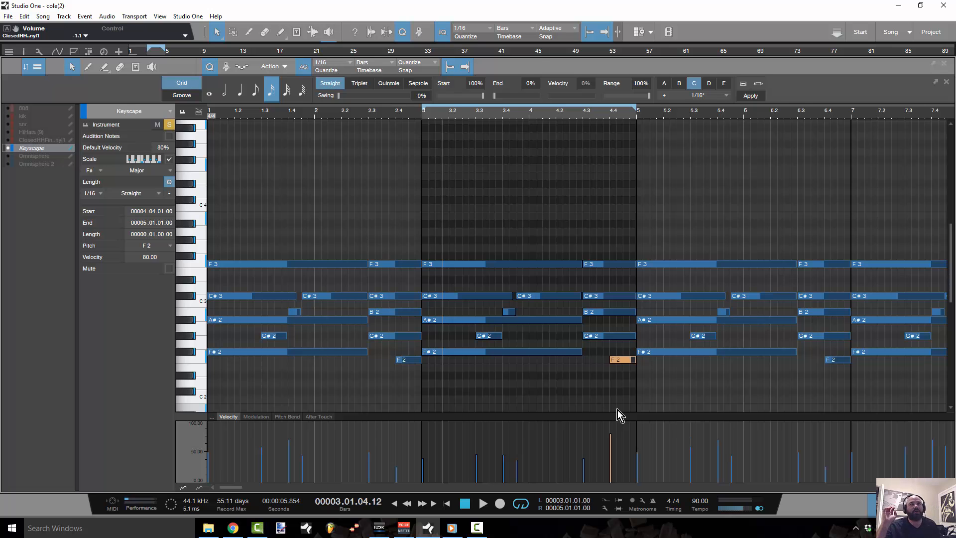
{"action": "left_click_drag", "start_coordinate": [614, 452], "coordinate": [619, 484]}
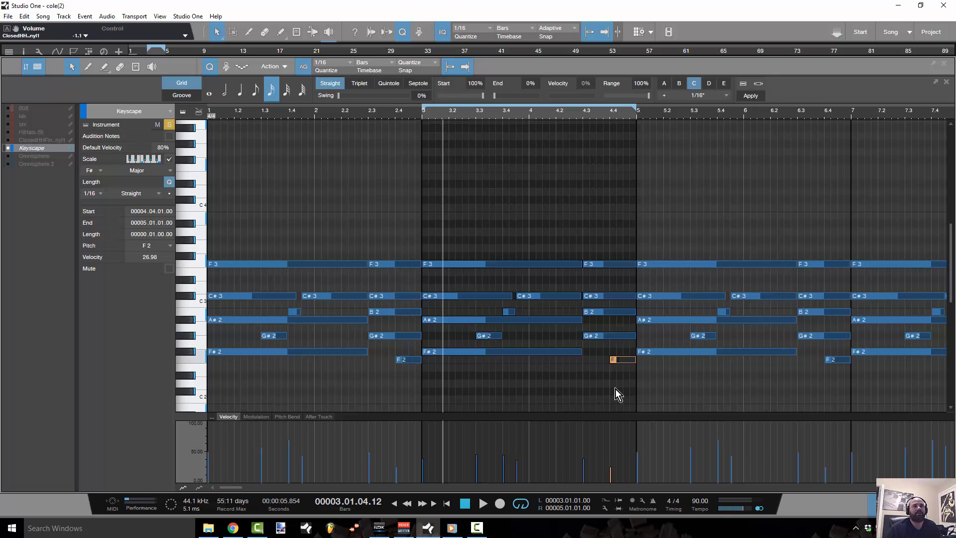
{"action": "left_click_drag", "start_coordinate": [615, 477], "coordinate": [616, 480]}
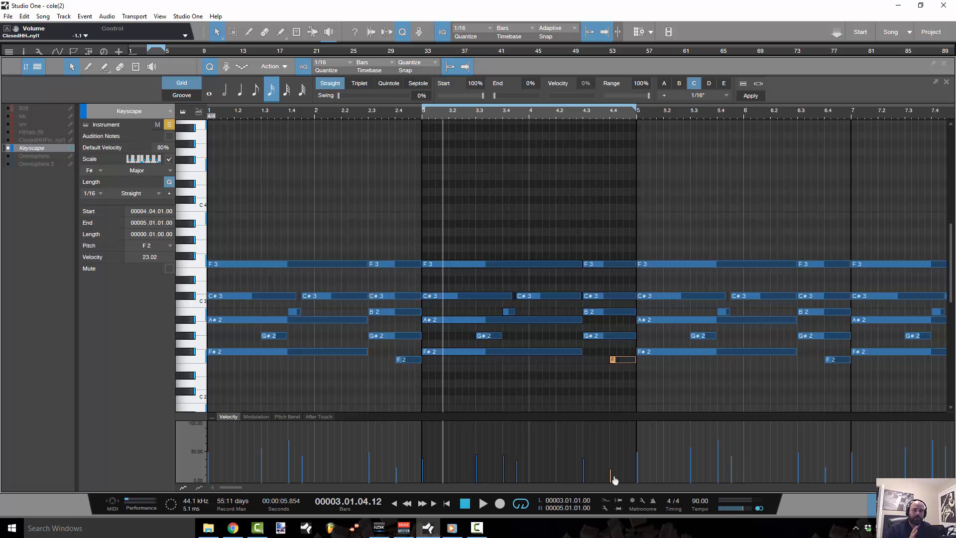
{"action": "left_click", "coordinate": [423, 119]}
{"action": "key", "text": "space"}
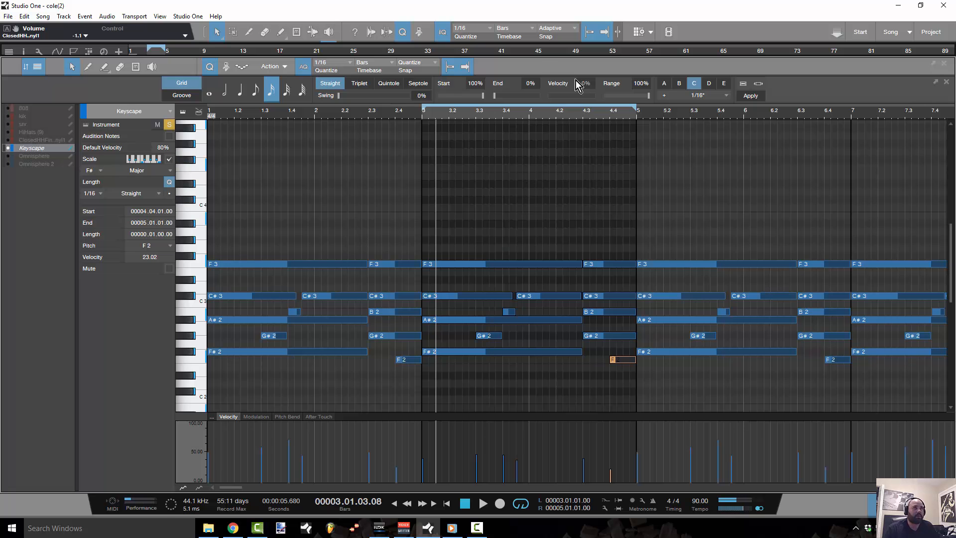
Shrink the note editor to reveal the arrangement, unsolo the Keyscape track, and play the full mix from the song start
{"action": "left_click_drag", "start_coordinate": [548, 58], "coordinate": [549, 372]}
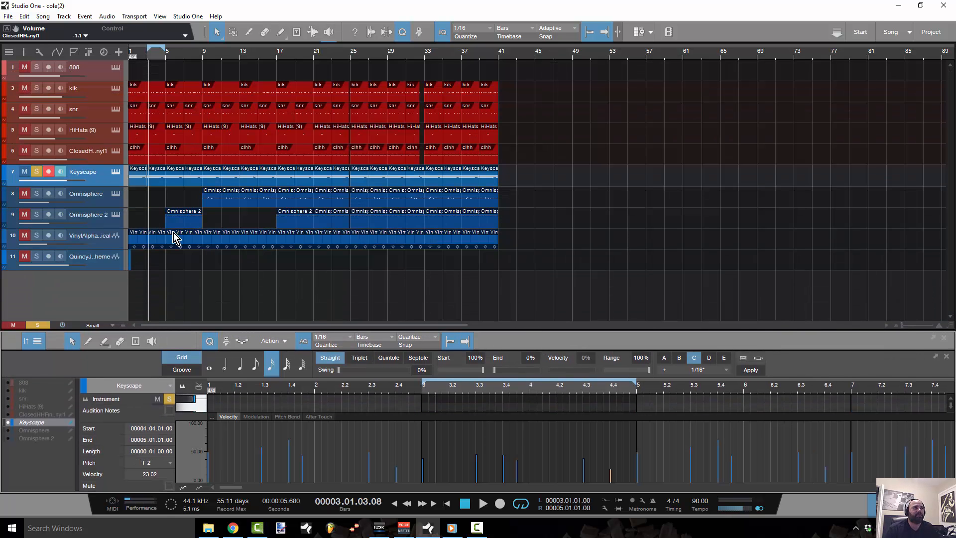
{"action": "left_click", "coordinate": [37, 169]}
{"action": "key", "text": "Home"}
{"action": "key", "text": "space"}
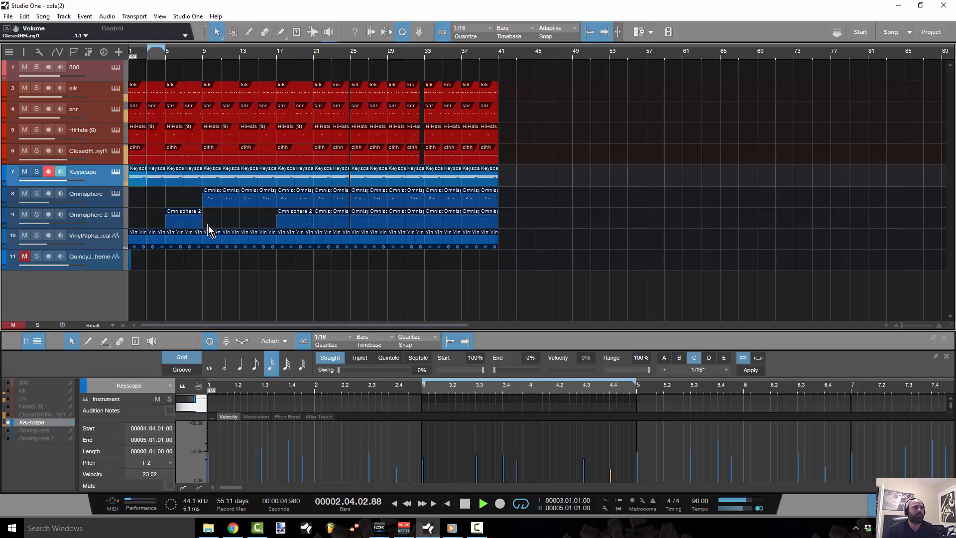
{"action": "key", "text": "space"}
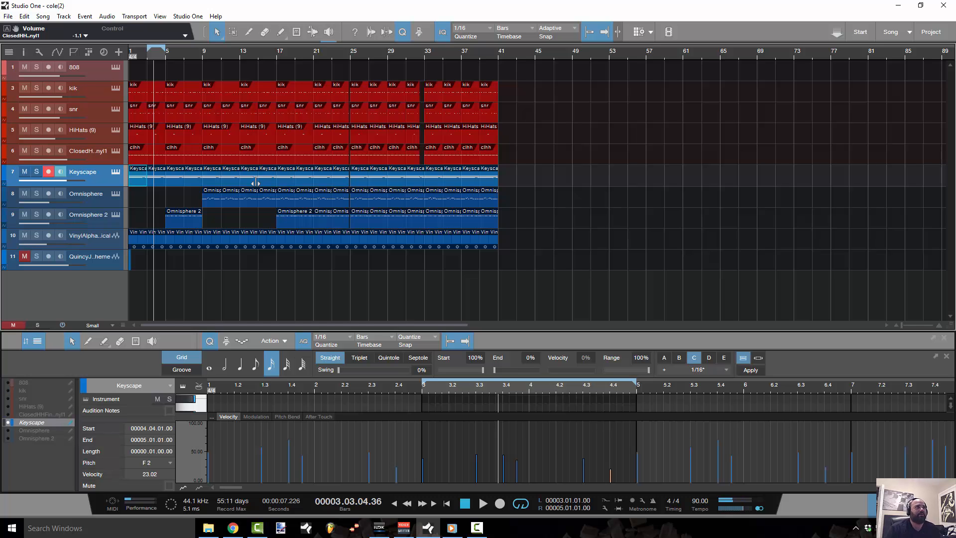
Replace the Keyscape clip in bars 3 and 4 with a duplicate of the clip in bars 1 and 2
{"action": "left_click", "coordinate": [160, 184]}
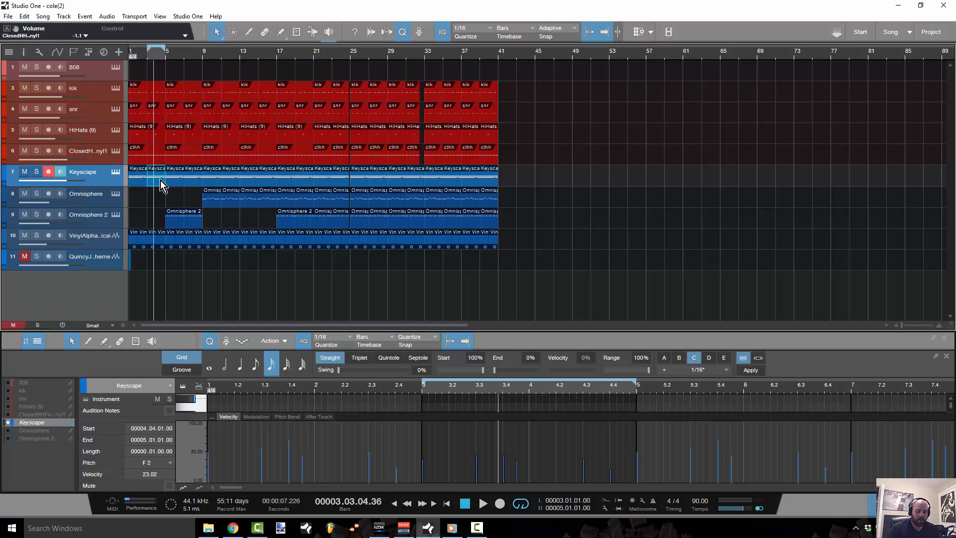
{"action": "key", "text": "Delete"}
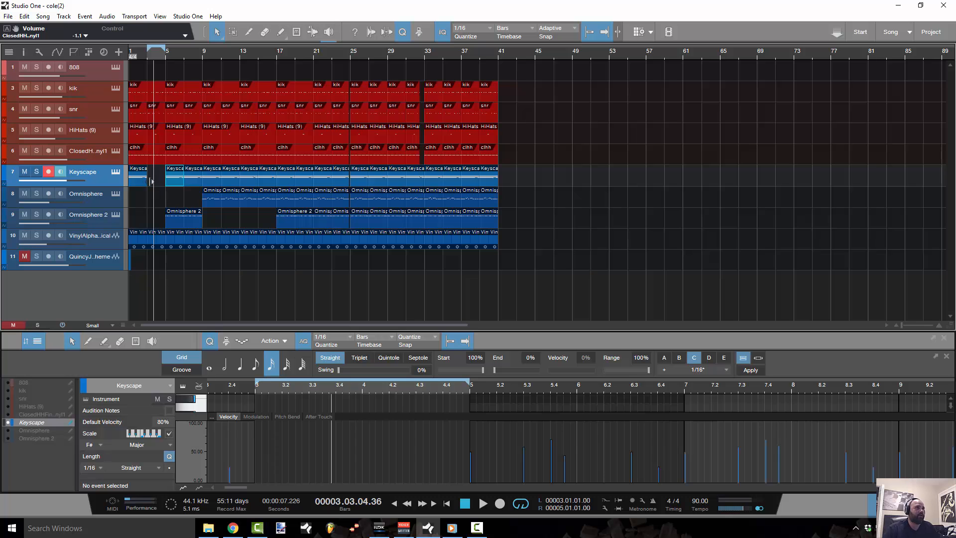
{"action": "left_click", "coordinate": [142, 183]}
{"action": "key", "text": "d"}
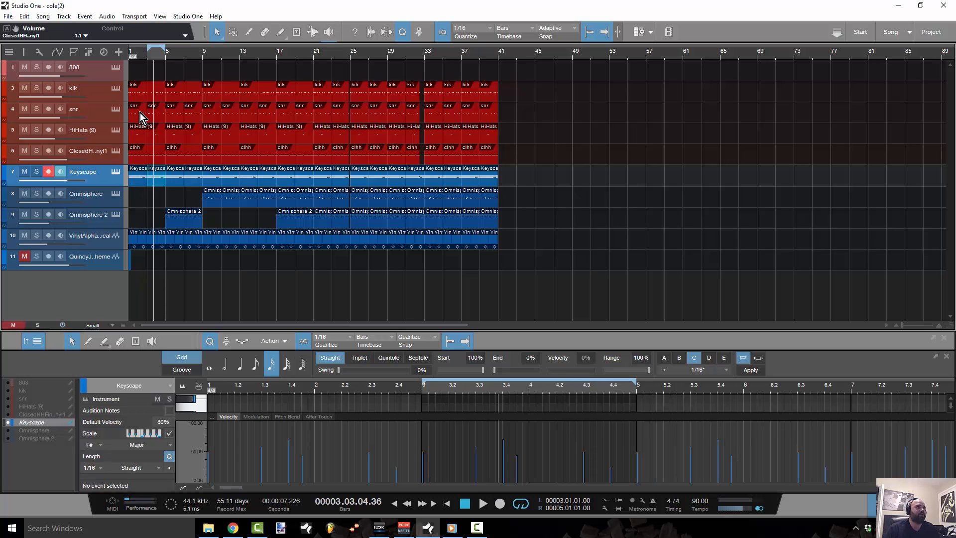
Examine the first kick clip and the Omnisphere clip at bar 9 in an enlarged note editor, and shrink the editor
{"action": "left_click", "coordinate": [139, 98]}
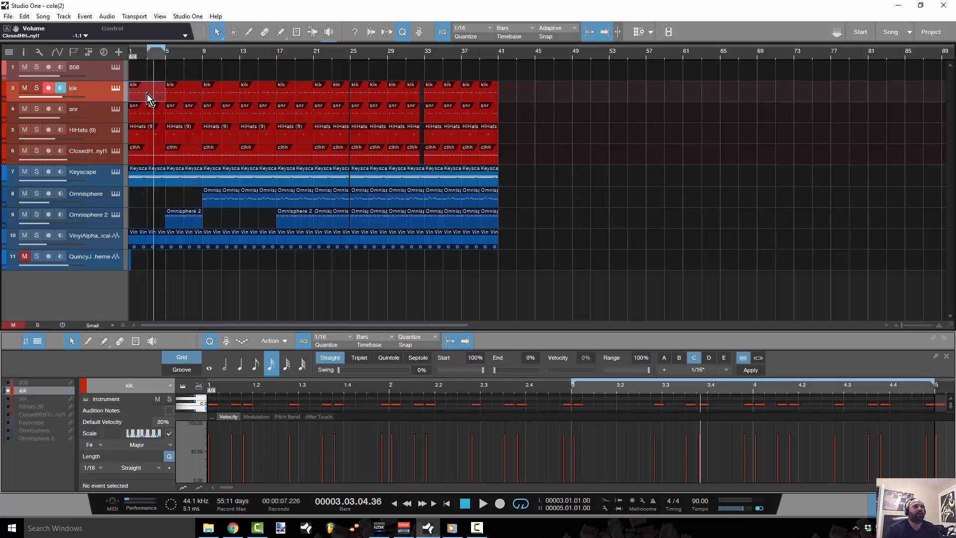
{"action": "left_click_drag", "start_coordinate": [432, 330], "coordinate": [440, 228]}
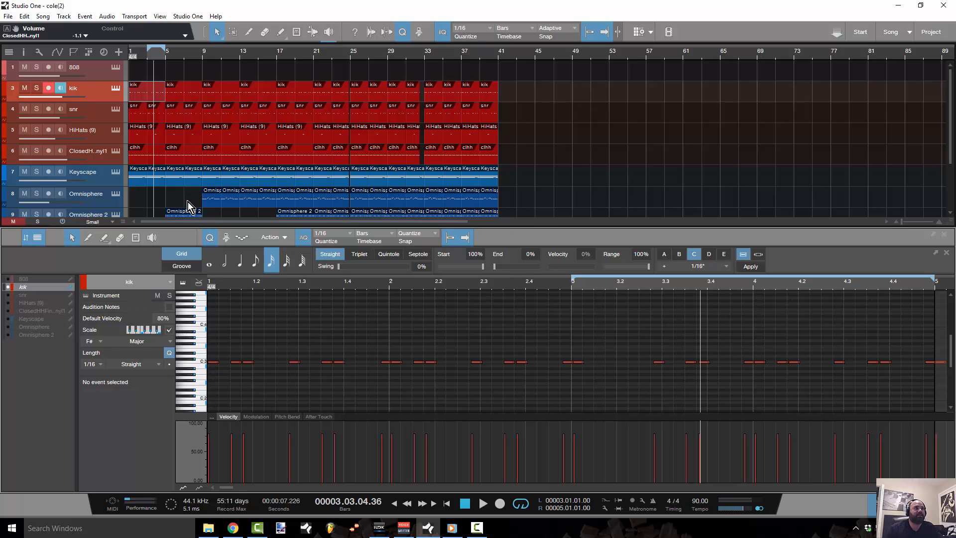
{"action": "left_click", "coordinate": [209, 201]}
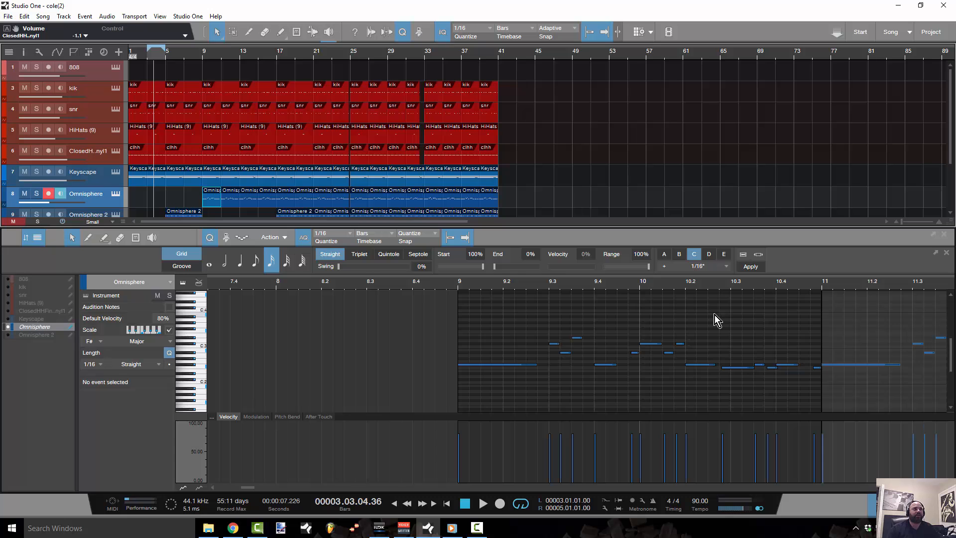
{"action": "left_click_drag", "start_coordinate": [446, 310], "coordinate": [498, 321]}
{"action": "left_click_drag", "start_coordinate": [253, 229], "coordinate": [252, 296]}
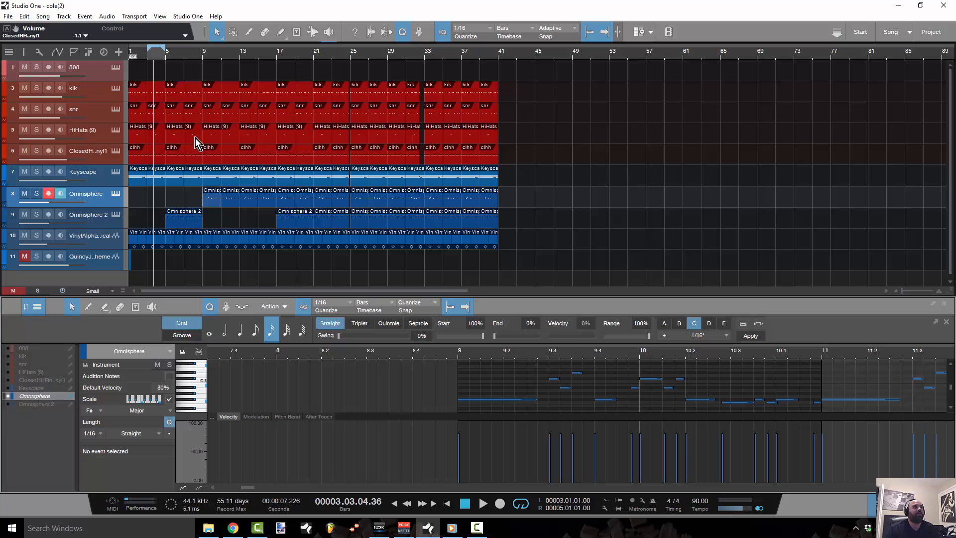
With the first kick clip open, recall the FalseProphets groove quantize preset A and shorten the C3 note just before bar 2 to length 0.0.0.83
{"action": "left_click", "coordinate": [144, 88]}
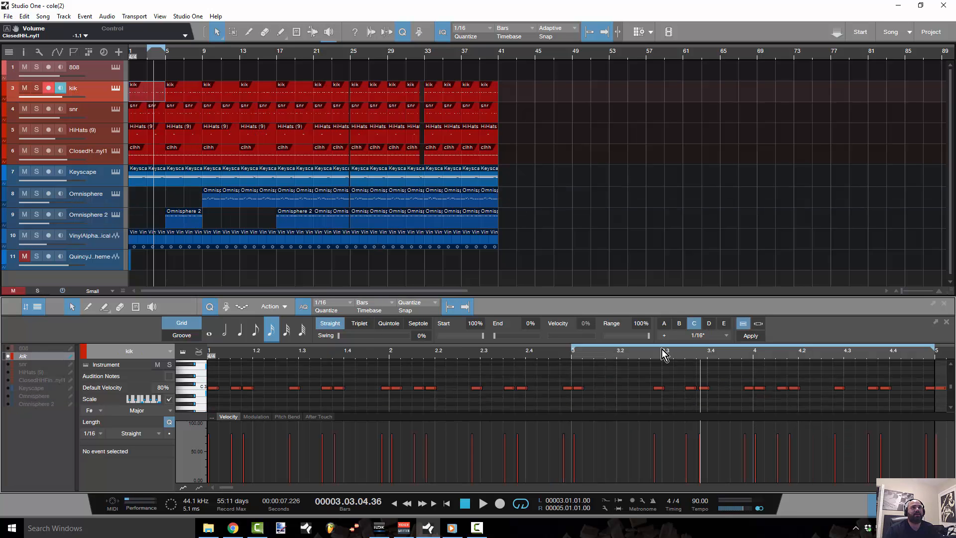
{"action": "left_click", "coordinate": [665, 326]}
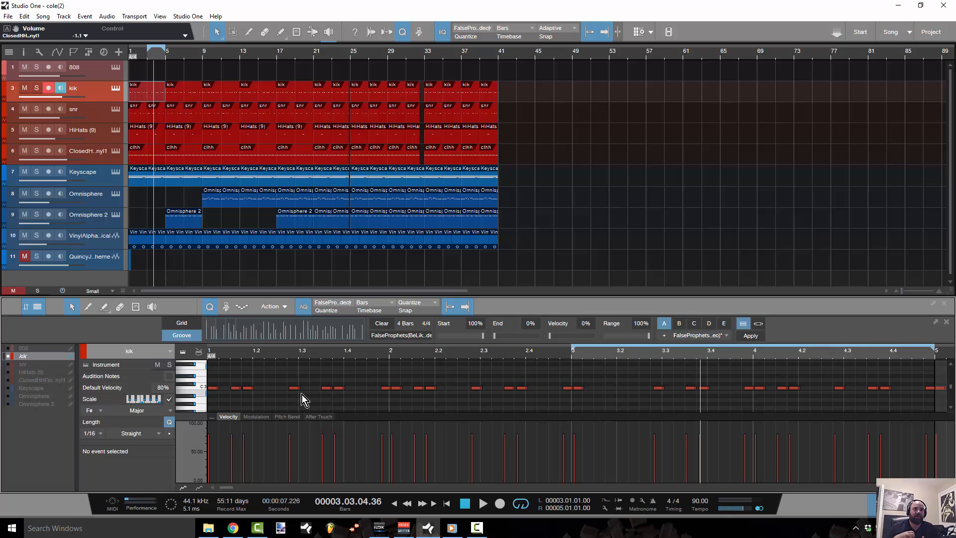
{"action": "scroll", "coordinate": [279, 385], "scroll_direction": "up", "scroll_amount": 3}
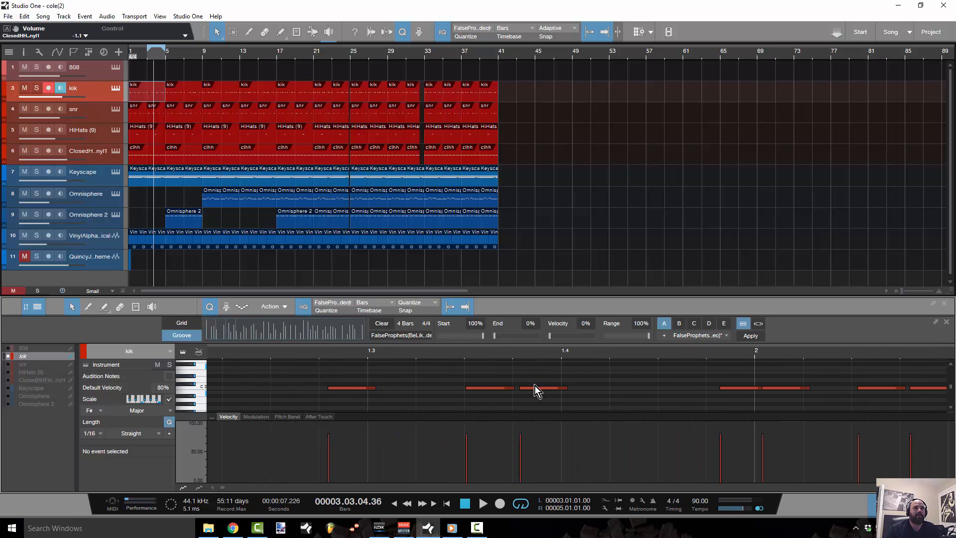
{"action": "left_click", "coordinate": [759, 388]}
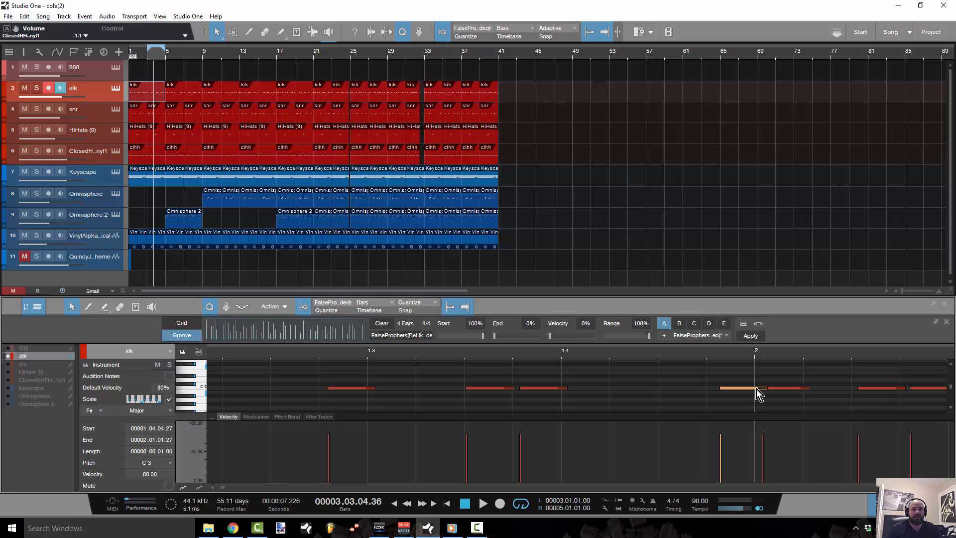
{"action": "left_click_drag", "start_coordinate": [767, 388], "coordinate": [758, 389]}
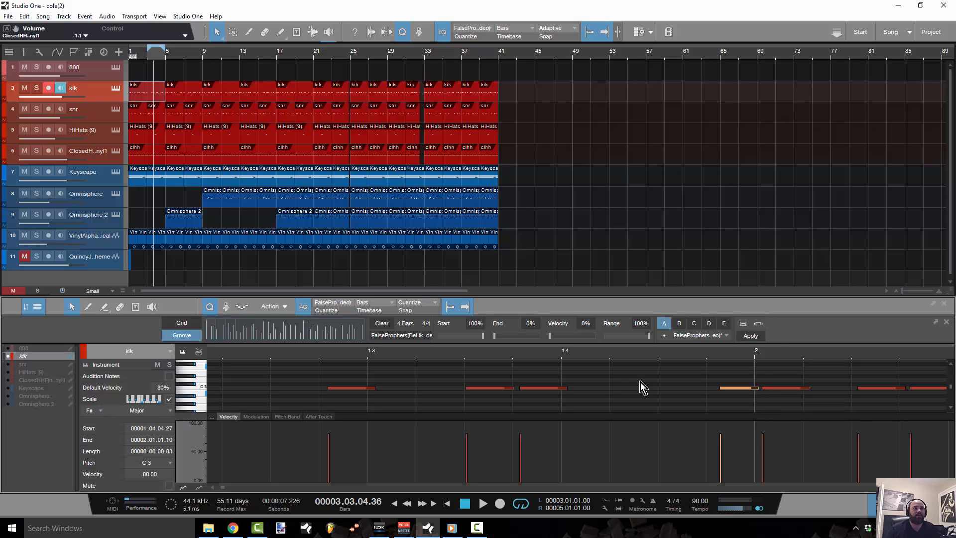
{"action": "left_click_drag", "start_coordinate": [528, 373], "coordinate": [623, 336]}
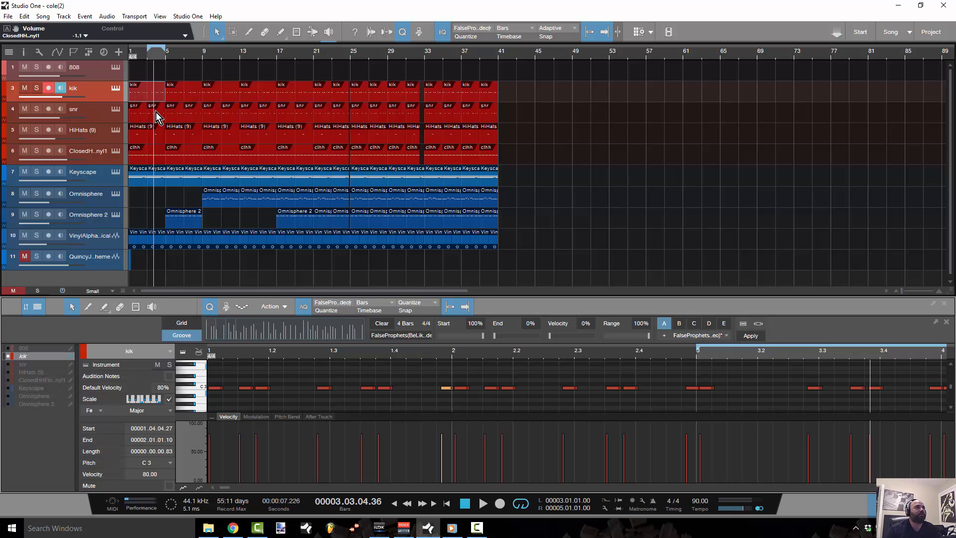
Open the Keyscape clip at bar 5 in an enlarged note editor, examine its chord and melody notes, and shrink the editor
{"action": "left_click", "coordinate": [174, 180]}
{"action": "scroll", "coordinate": [361, 357], "scroll_direction": "down", "scroll_amount": 5}
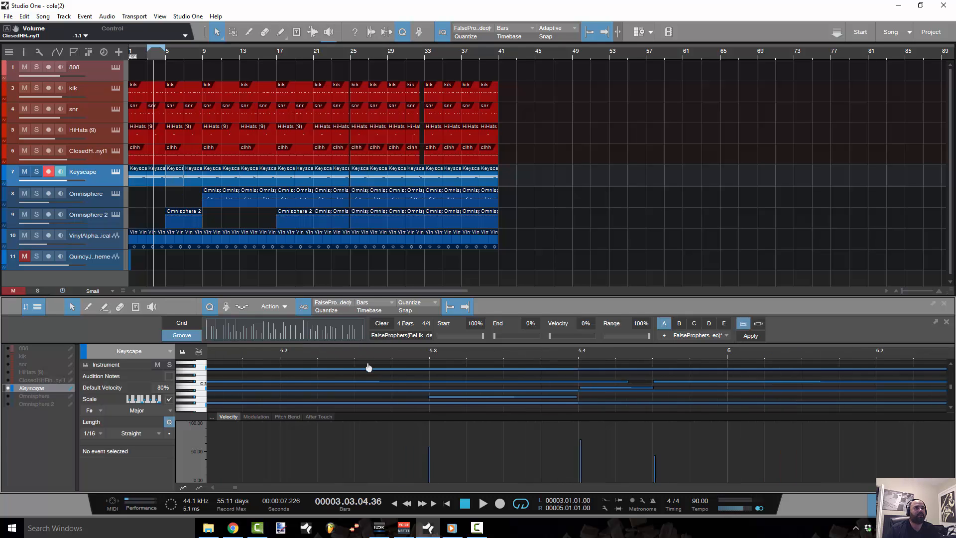
{"action": "left_click_drag", "start_coordinate": [398, 294], "coordinate": [378, 44]}
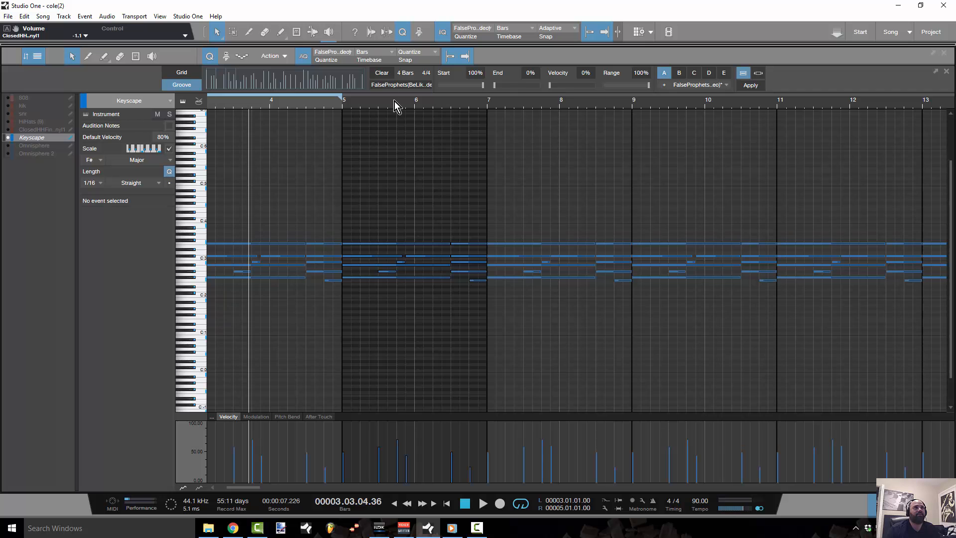
{"action": "scroll", "coordinate": [391, 122], "scroll_direction": "up", "scroll_amount": 4}
{"action": "scroll", "coordinate": [459, 315], "scroll_direction": "up", "scroll_amount": 4}
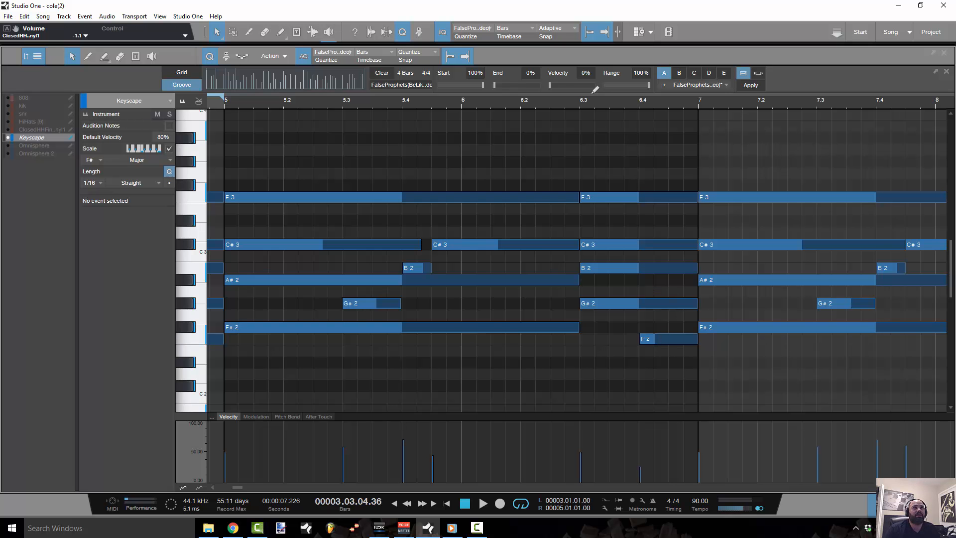
{"action": "left_click_drag", "start_coordinate": [593, 44], "coordinate": [594, 270]}
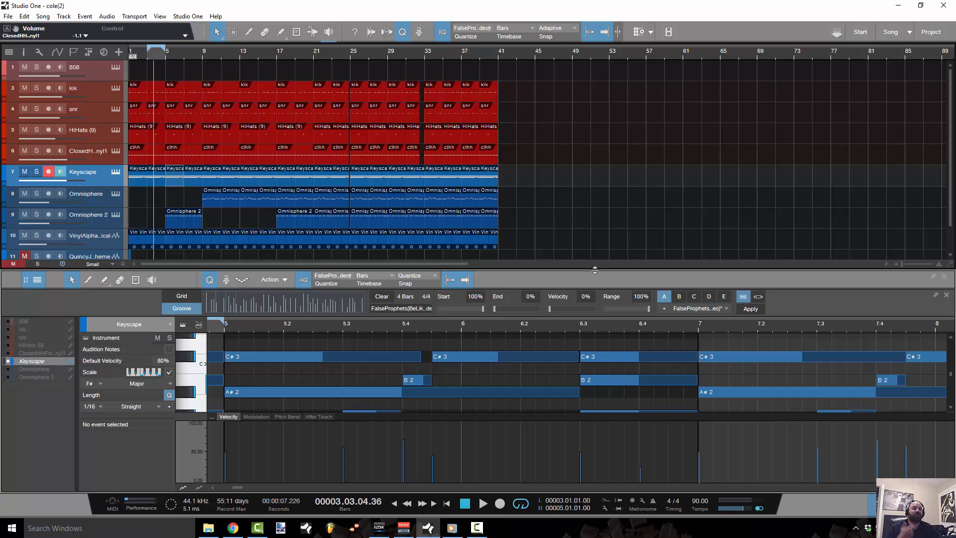